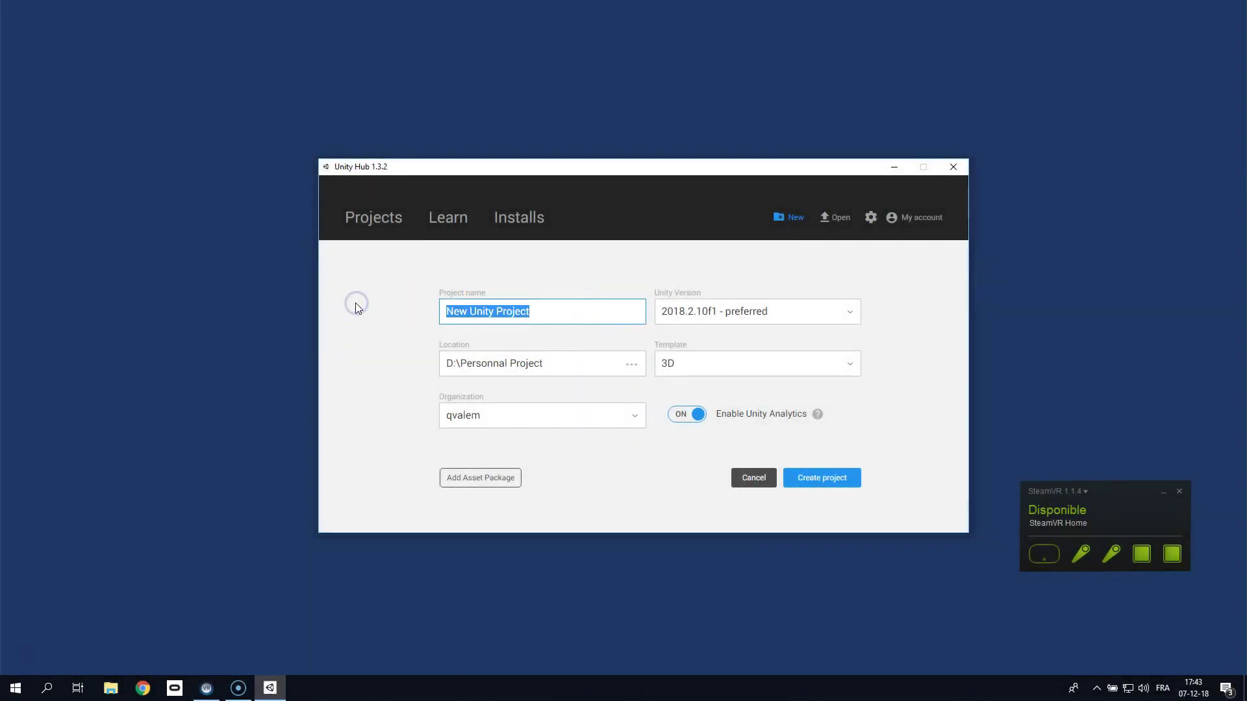
Create a new 3D project named 'Vive Tutorial' in Unity Hub
{"action": "type", "text": "Vive Tutorial"}
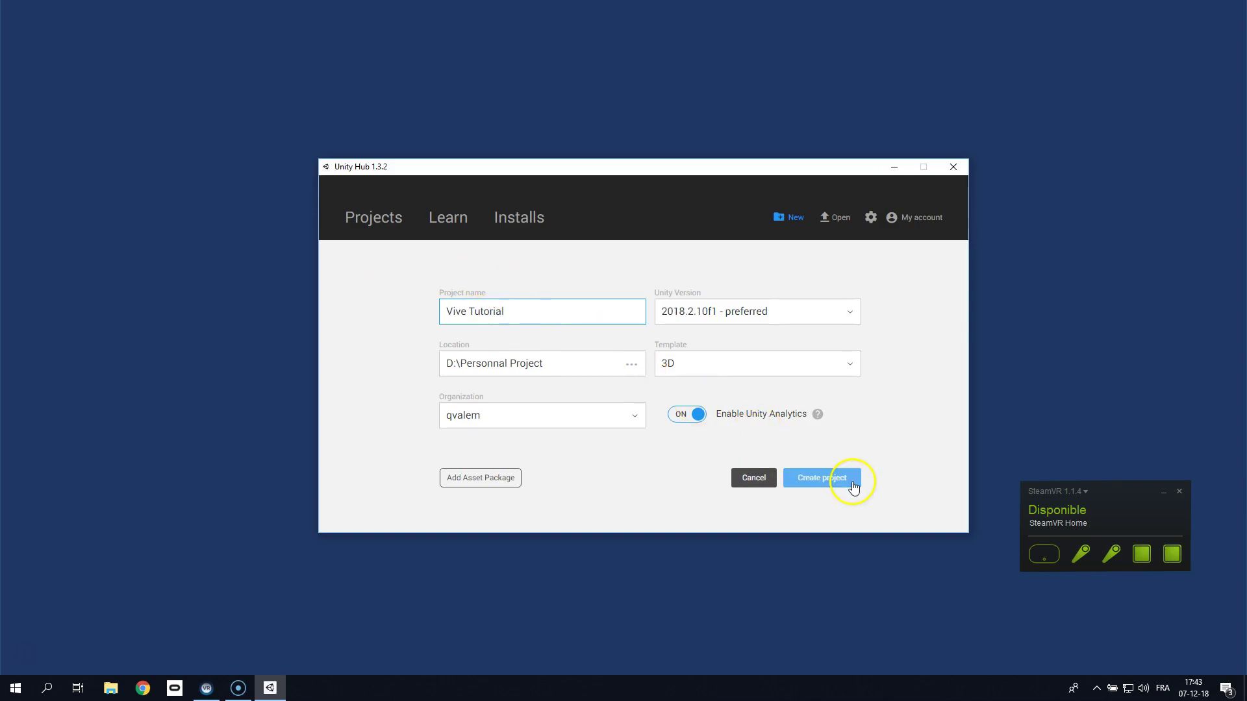
{"action": "left_click", "coordinate": [851, 482]}
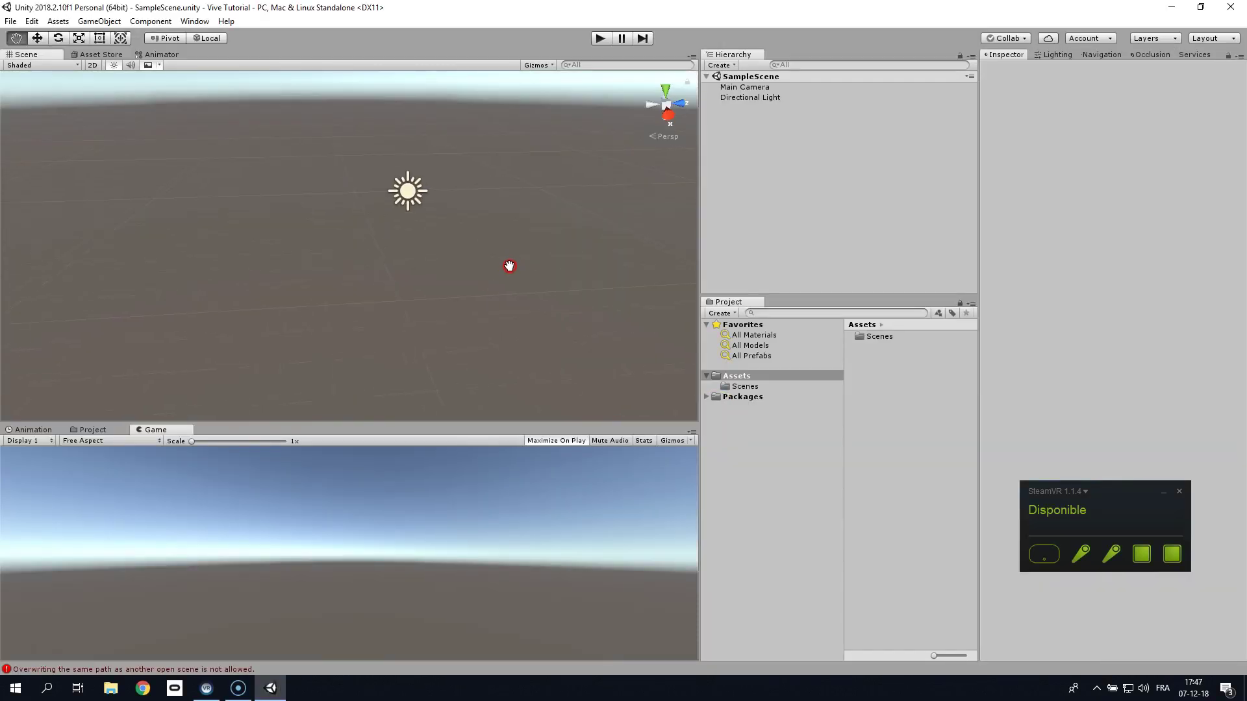
Add a Plane to the scene and set its position to 0, 0, 0
{"action": "right_click", "coordinate": [752, 123]}
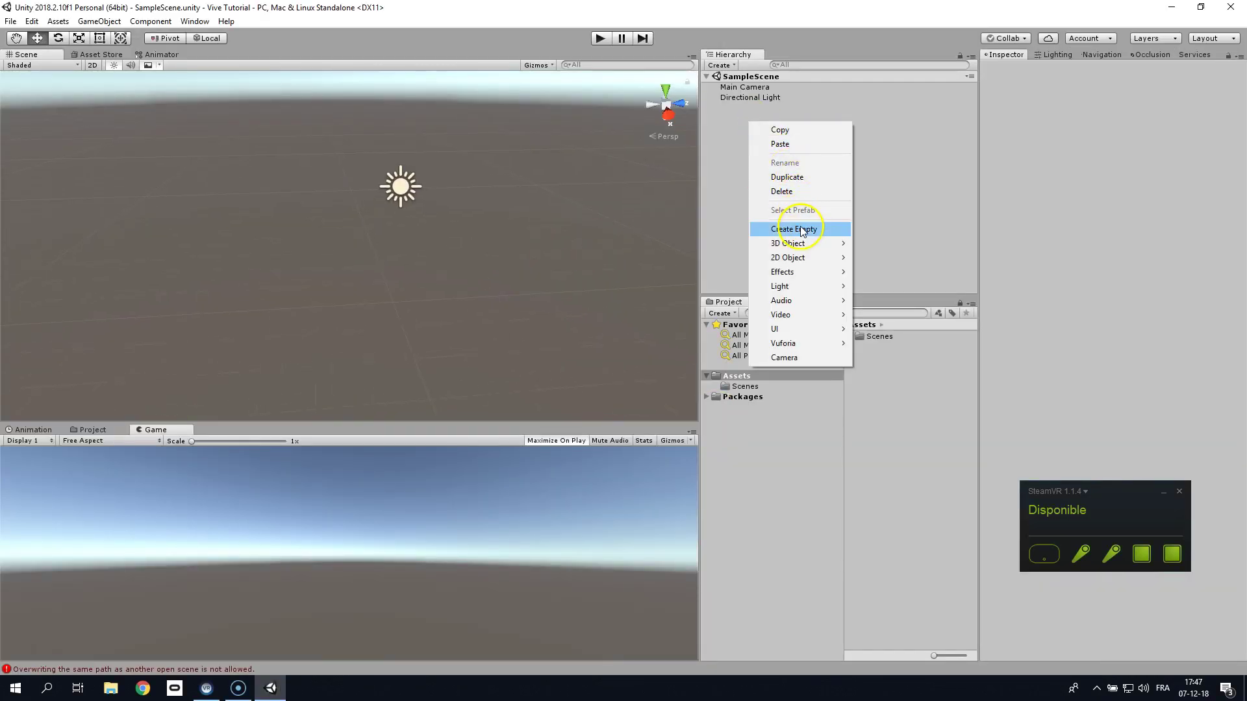
{"action": "mouse_move", "coordinate": [805, 244]}
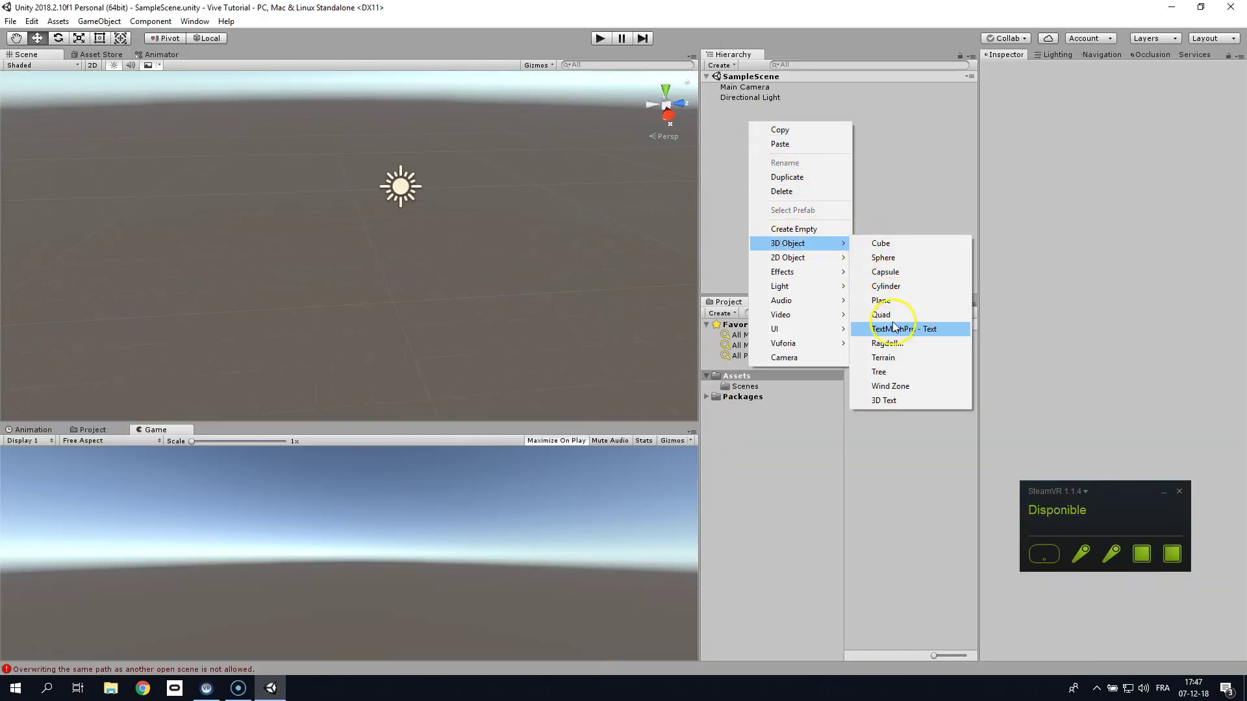
{"action": "left_click", "coordinate": [887, 298]}
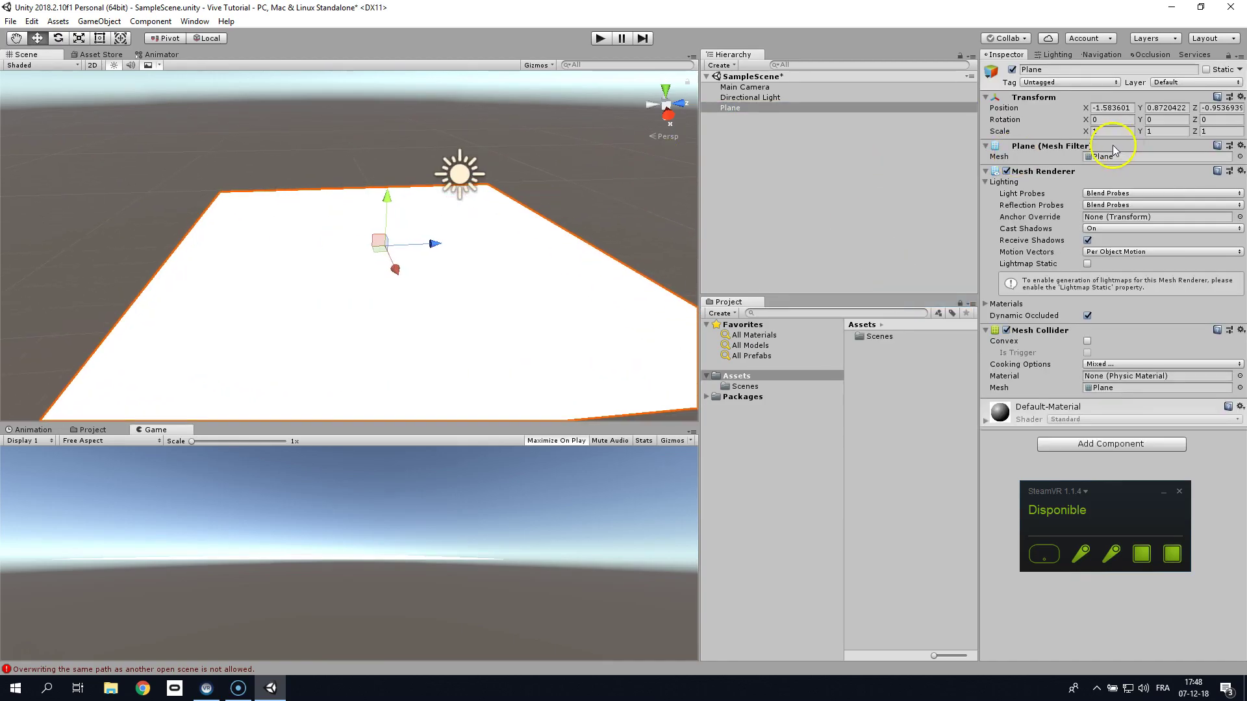
{"action": "left_click", "coordinate": [1111, 107]}
{"action": "type", "text": "0"}
{"action": "key", "text": "Tab"}
{"action": "type", "text": "0"}
{"action": "key", "text": "Tab"}
{"action": "type", "text": "0"}
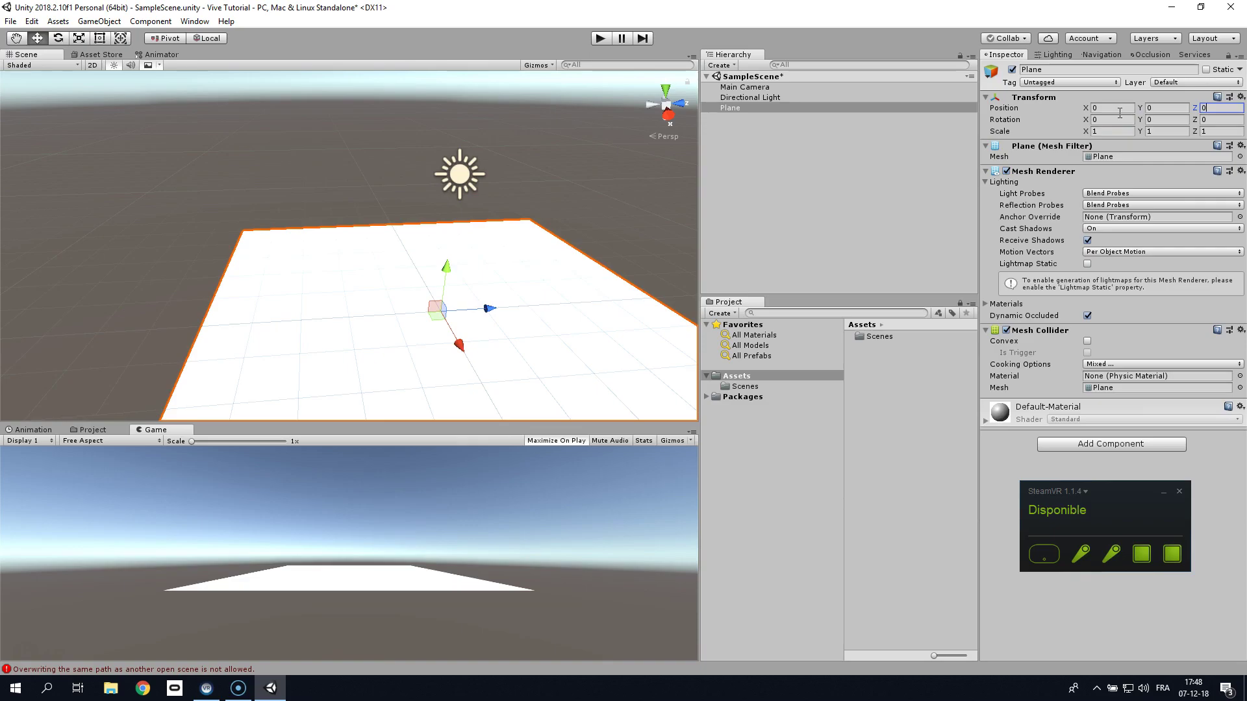
{"action": "left_click", "coordinate": [731, 138]}
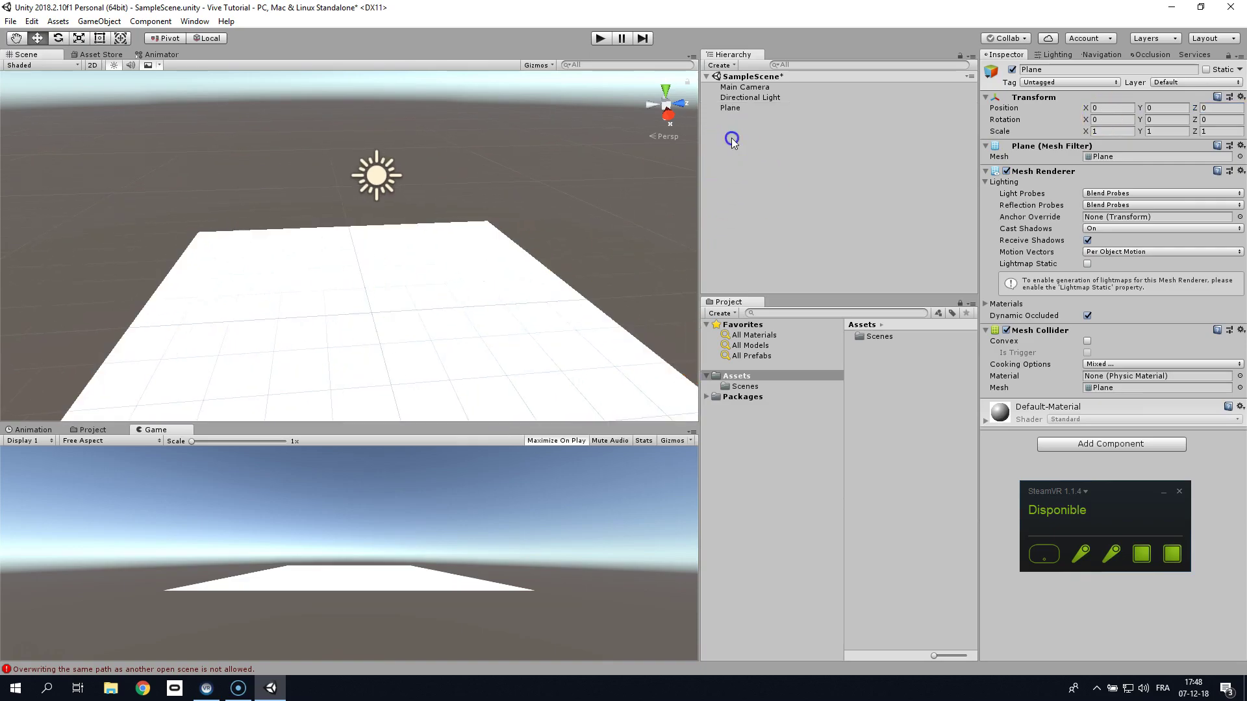
{"action": "left_click", "coordinate": [745, 86]}
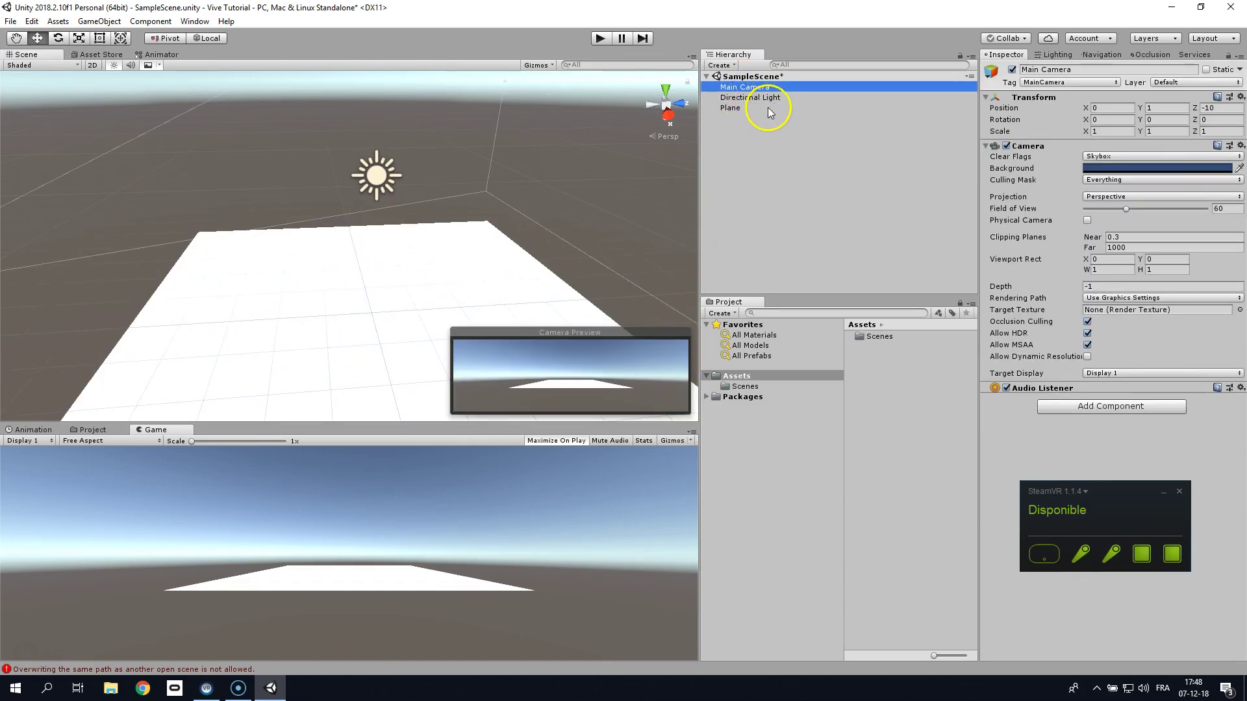
Add a Cube and set its position to 0, 0, 0
{"action": "right_click", "coordinate": [730, 134]}
{"action": "mouse_move", "coordinate": [779, 257]}
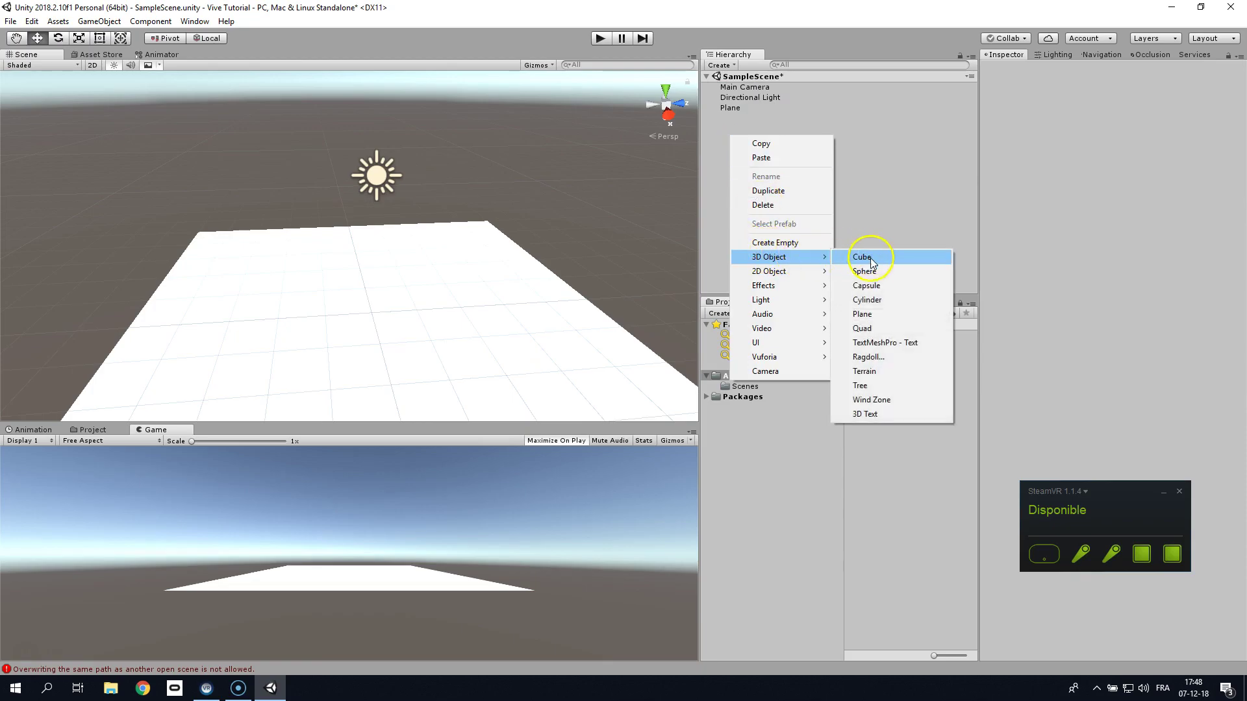
{"action": "left_click", "coordinate": [864, 257]}
{"action": "right_click_drag", "start_coordinate": [504, 237], "coordinate": [491, 258]}
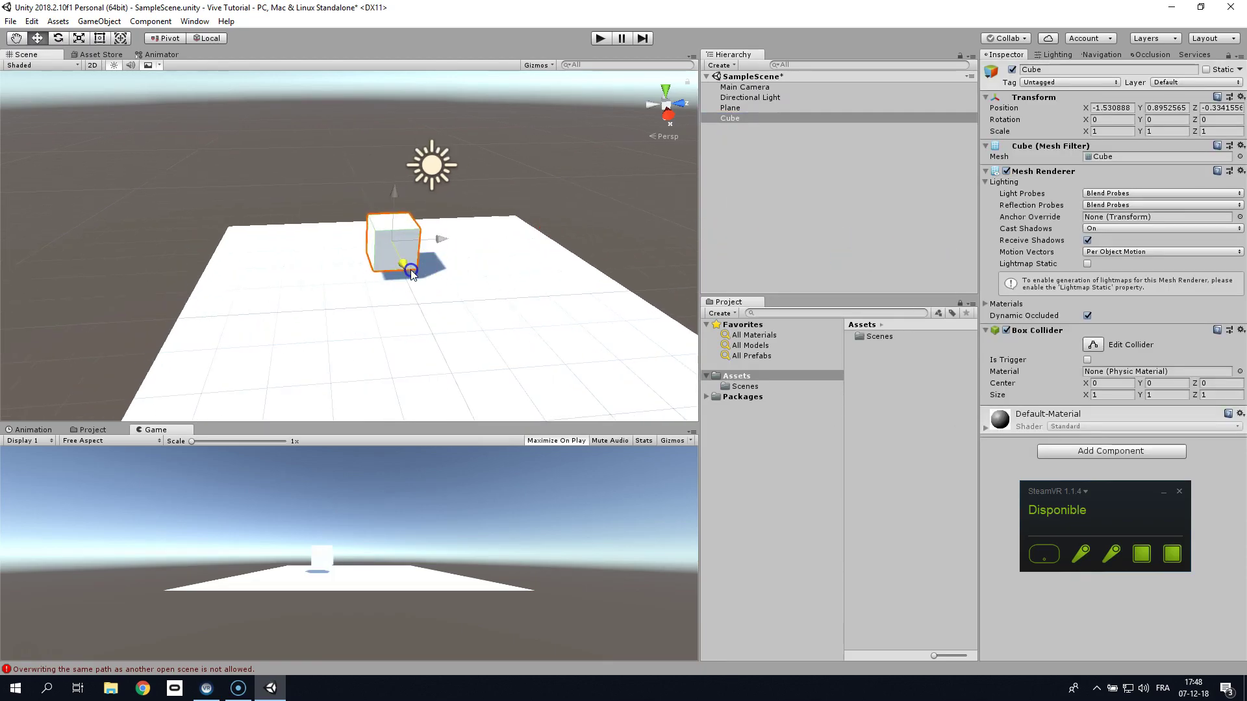
{"action": "left_click_drag", "start_coordinate": [410, 270], "coordinate": [432, 313]}
{"action": "left_click", "coordinate": [1111, 107]}
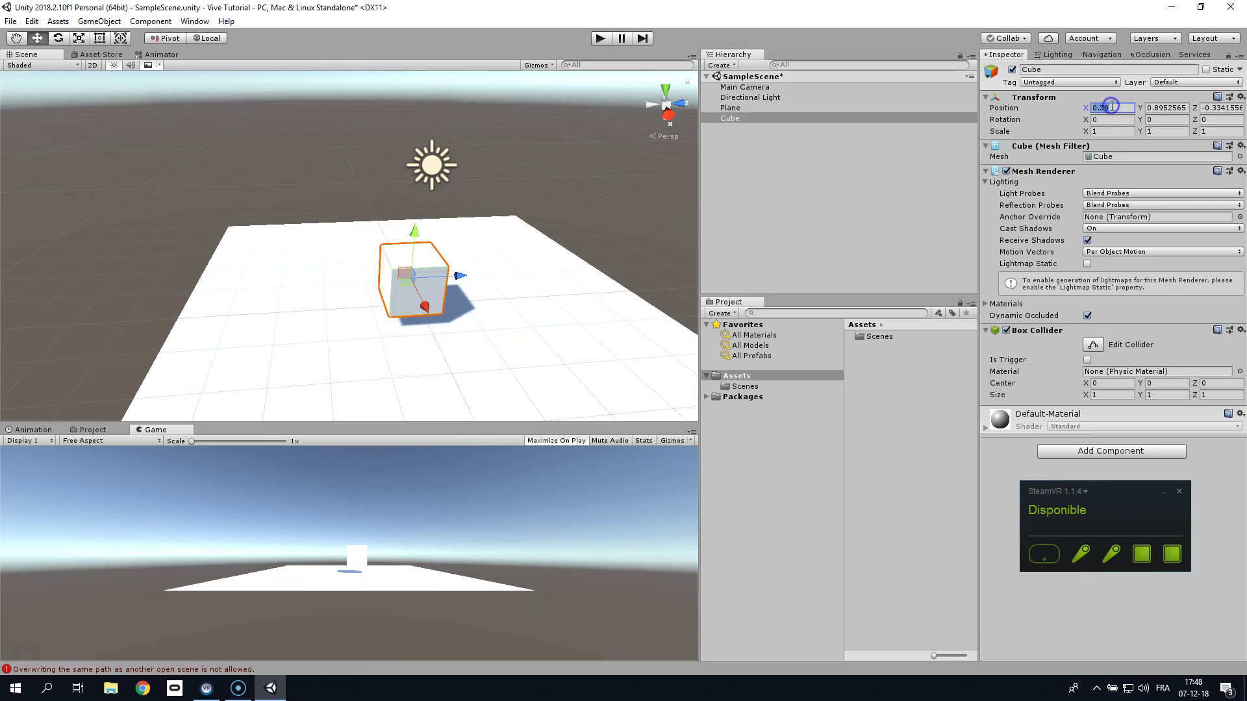
{"action": "type", "text": "0"}
{"action": "key", "text": "Tab"}
{"action": "type", "text": "0"}
{"action": "key", "text": "Tab"}
{"action": "type", "text": "0"}
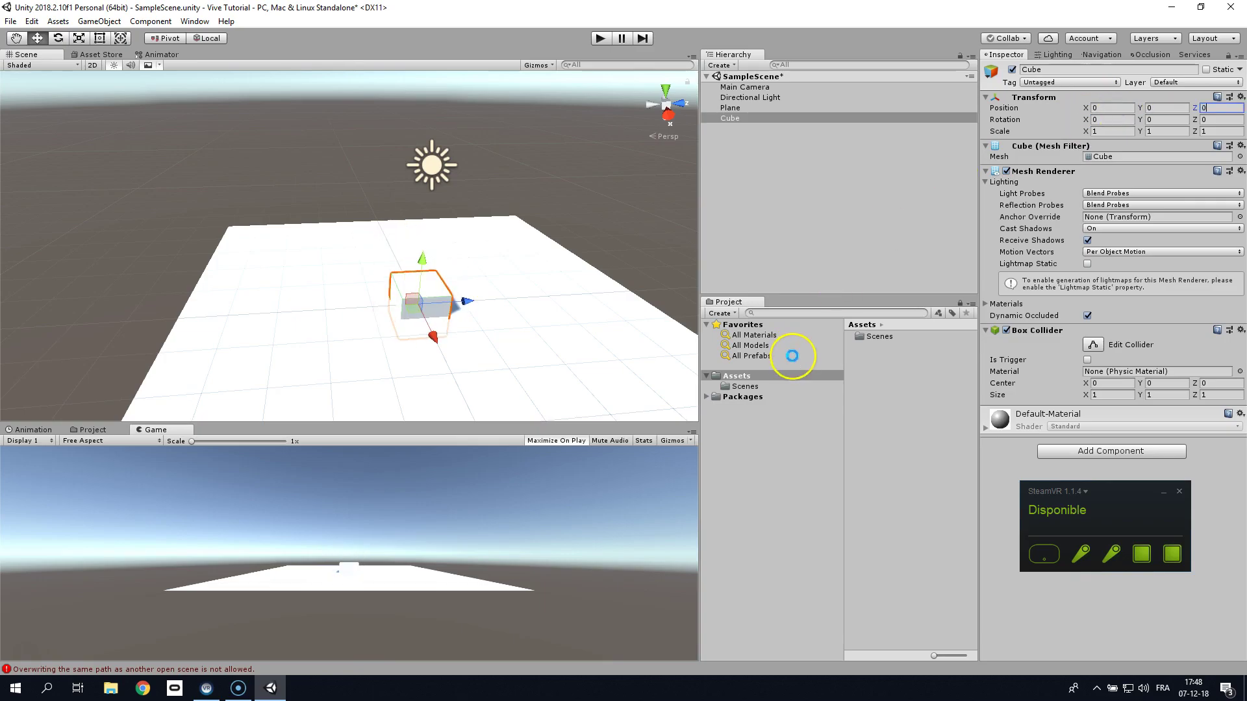
Create a new material asset named BLUE
{"action": "right_click", "coordinate": [734, 376]}
{"action": "mouse_move", "coordinate": [822, 77]}
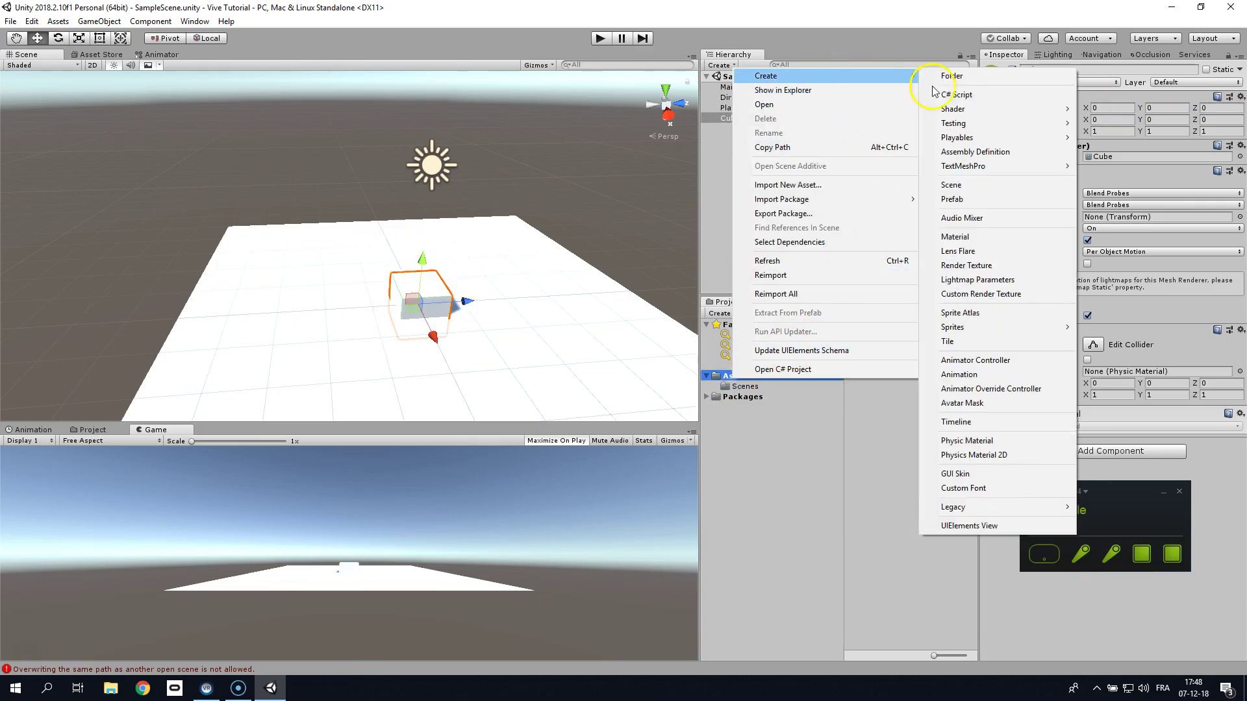
{"action": "left_click", "coordinate": [970, 237]}
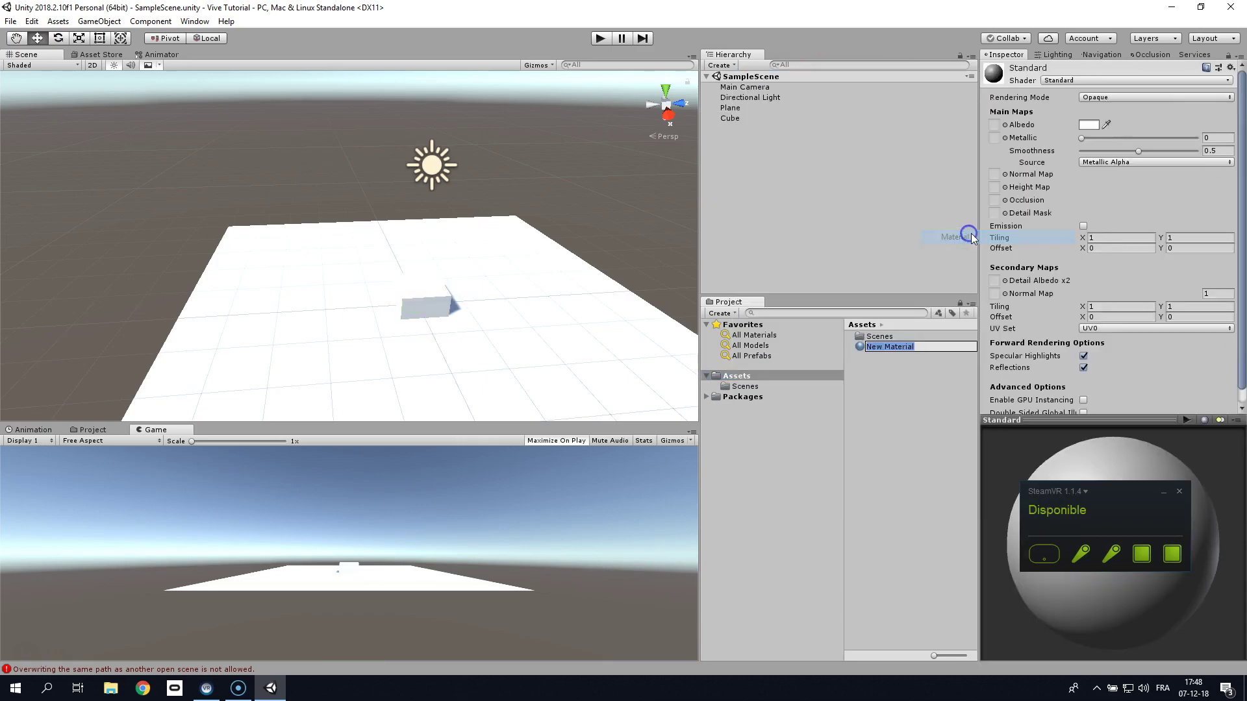
{"action": "type", "text": "BLUE"}
{"action": "key", "text": "Return"}
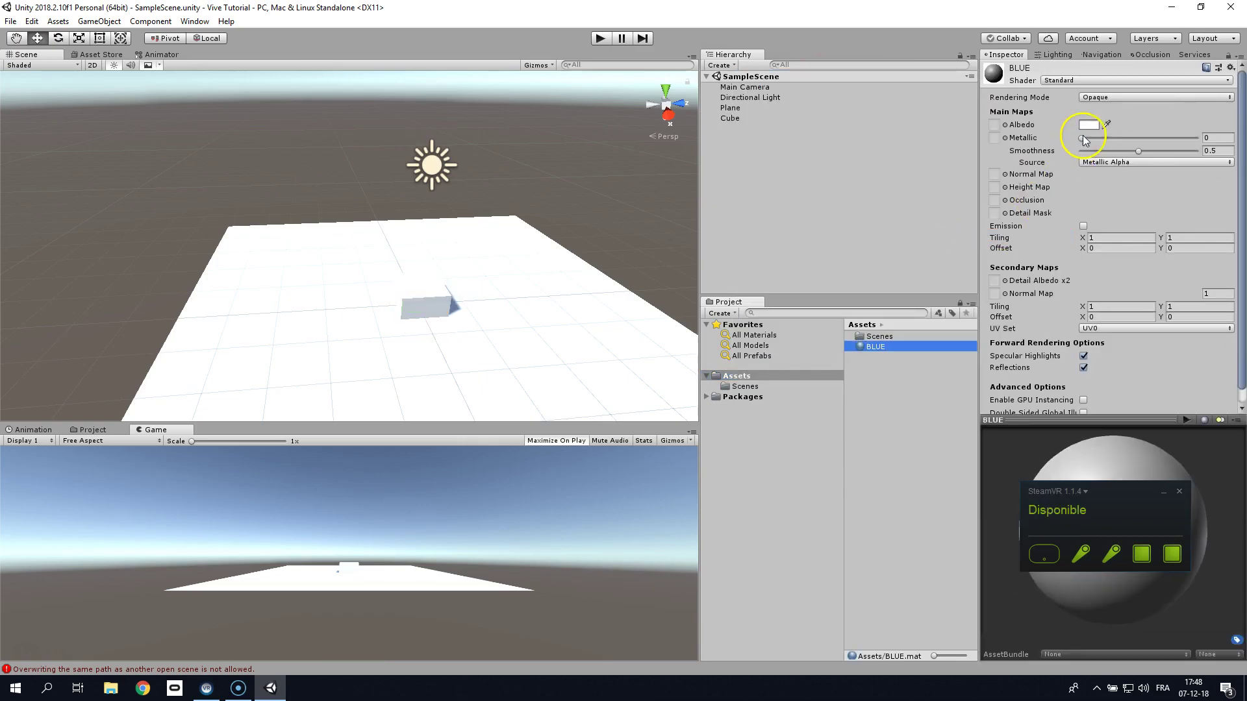
Give BLUE a bright, fully saturated blue albedo and apply it to the cube
{"action": "left_click", "coordinate": [1088, 125]}
{"action": "left_click", "coordinate": [652, 323]}
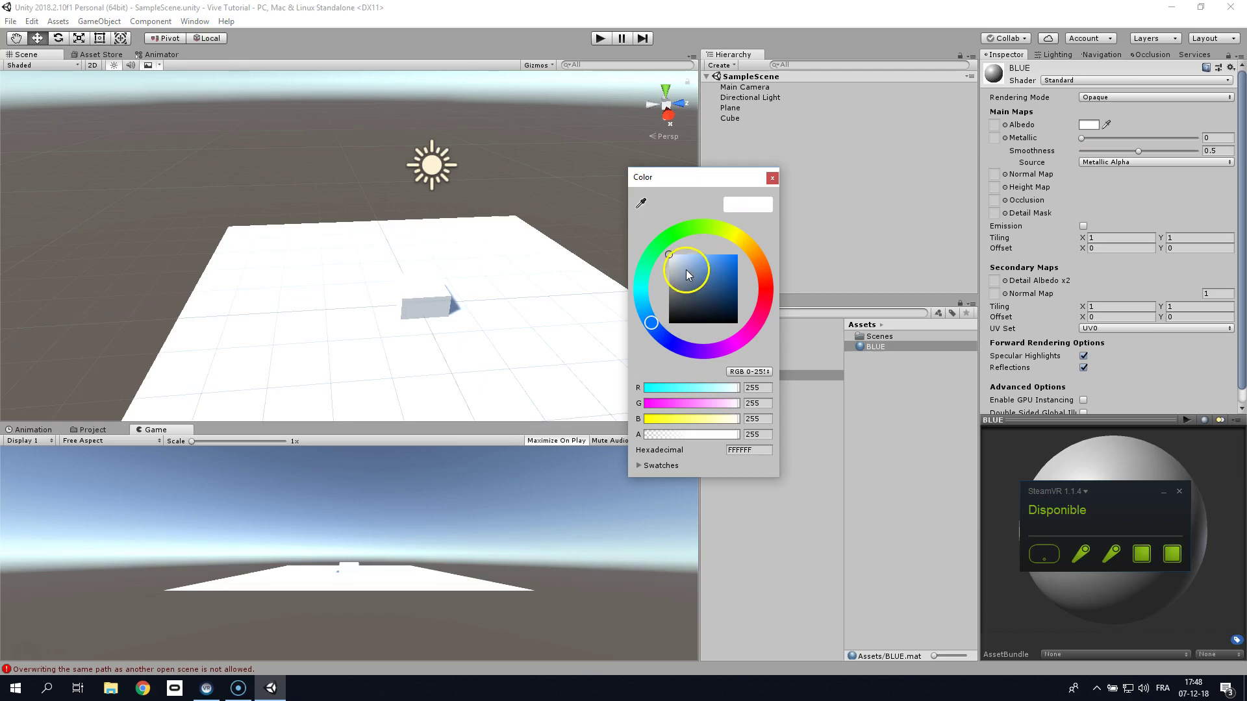
{"action": "left_click_drag", "start_coordinate": [686, 270], "coordinate": [744, 252]}
{"action": "left_click", "coordinate": [771, 179]}
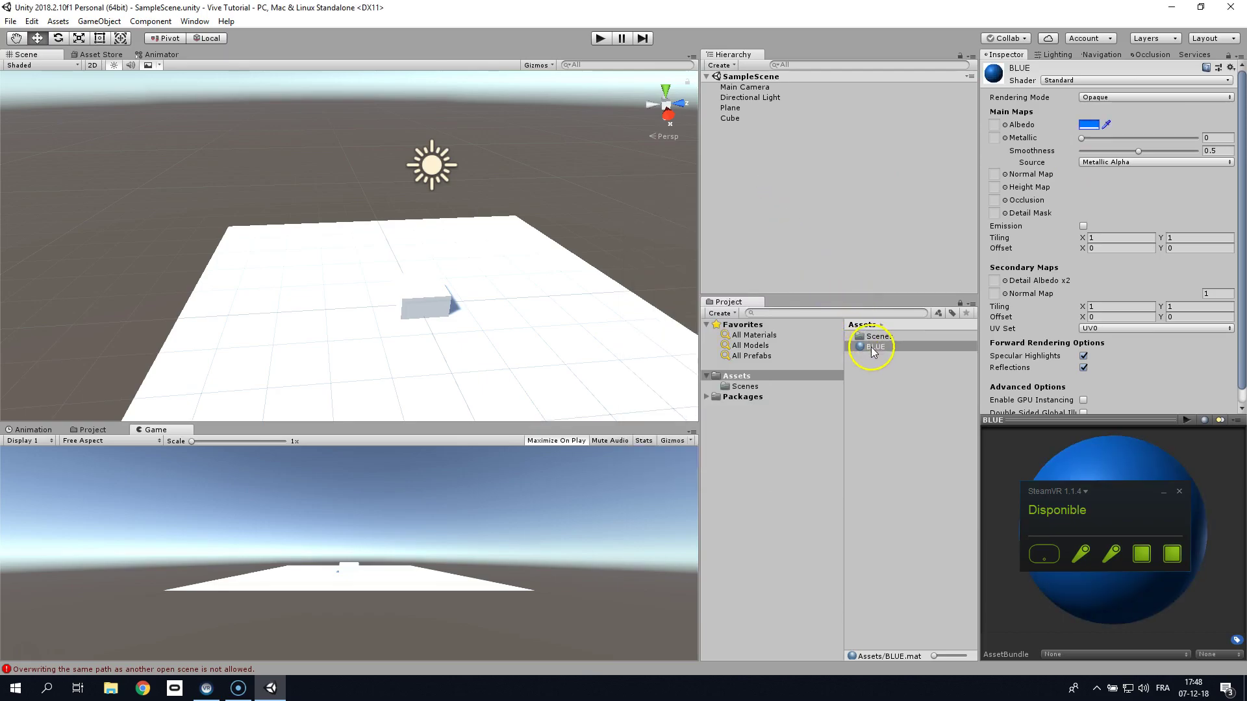
{"action": "left_click_drag", "start_coordinate": [872, 351], "coordinate": [670, 345]}
{"action": "left_click_drag", "start_coordinate": [500, 319], "coordinate": [432, 297]}
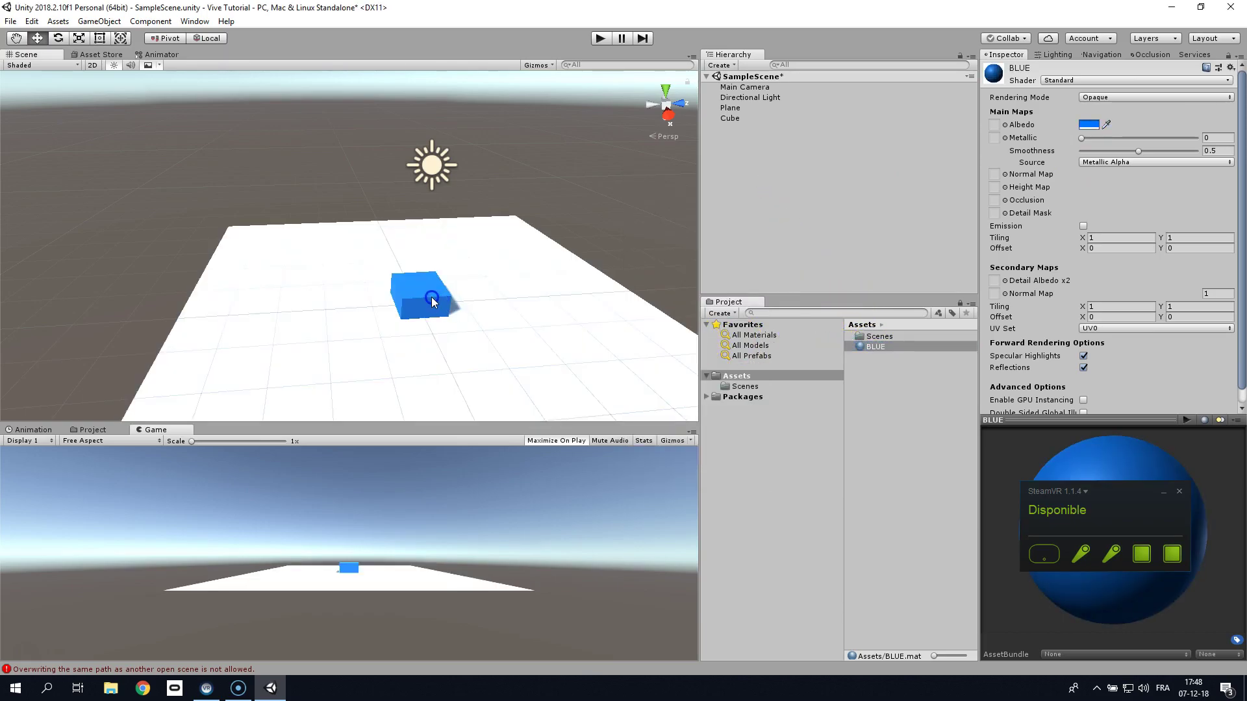
Move the Main Camera to 0, 0, -2.1 facing the cube, then save the scene
{"action": "left_click", "coordinate": [748, 89]}
{"action": "scroll", "coordinate": [390, 245], "scroll_direction": "down", "scroll_amount": 5}
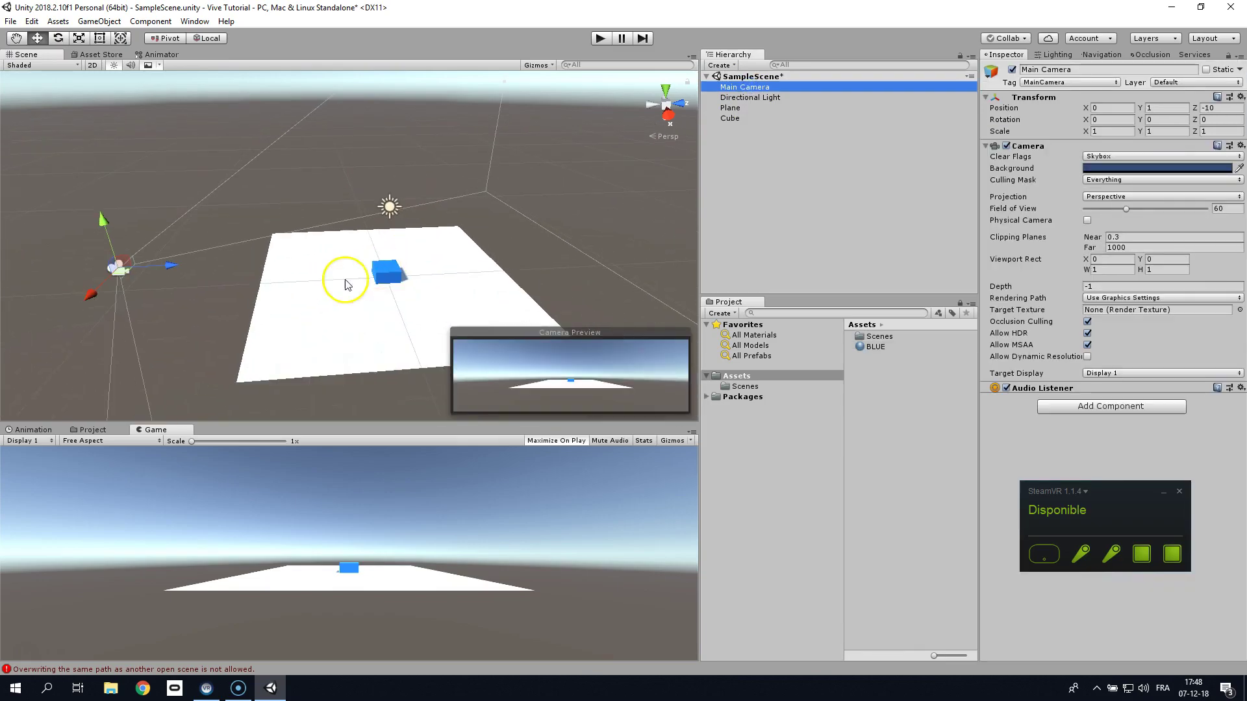
{"action": "left_click", "coordinate": [177, 268]}
{"action": "left_click_drag", "start_coordinate": [177, 267], "coordinate": [389, 281]}
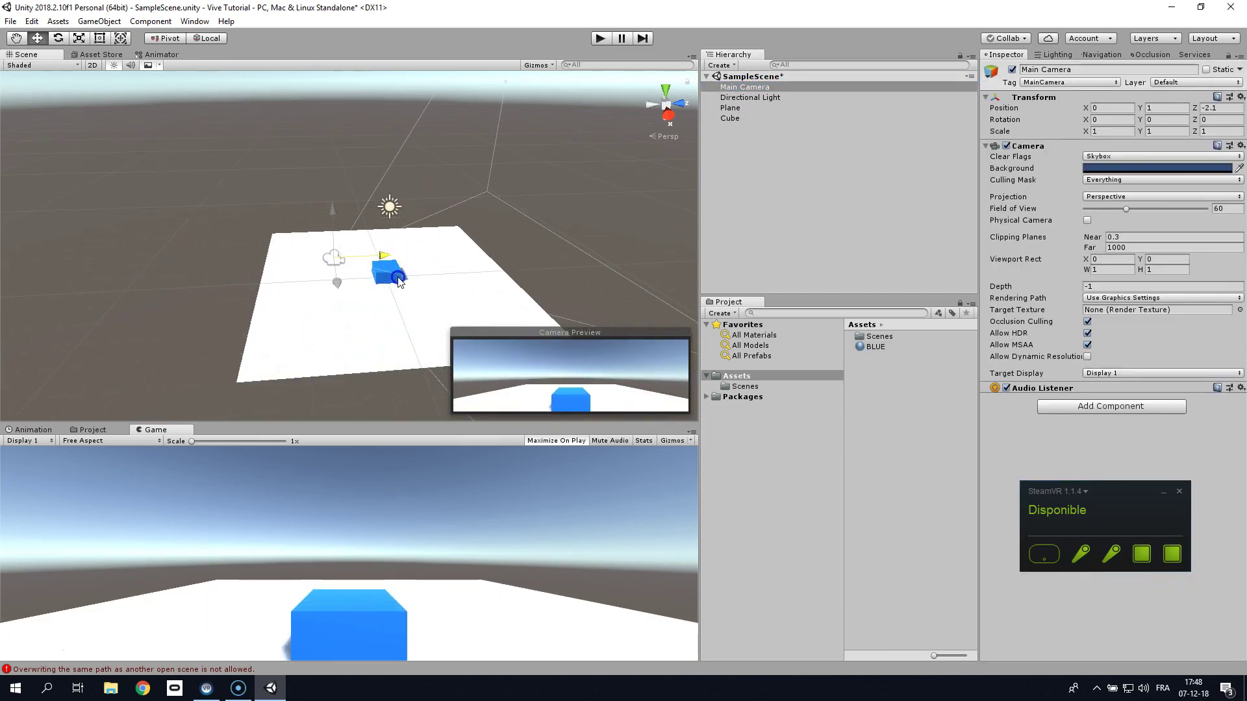
{"action": "type", "text": "0"}
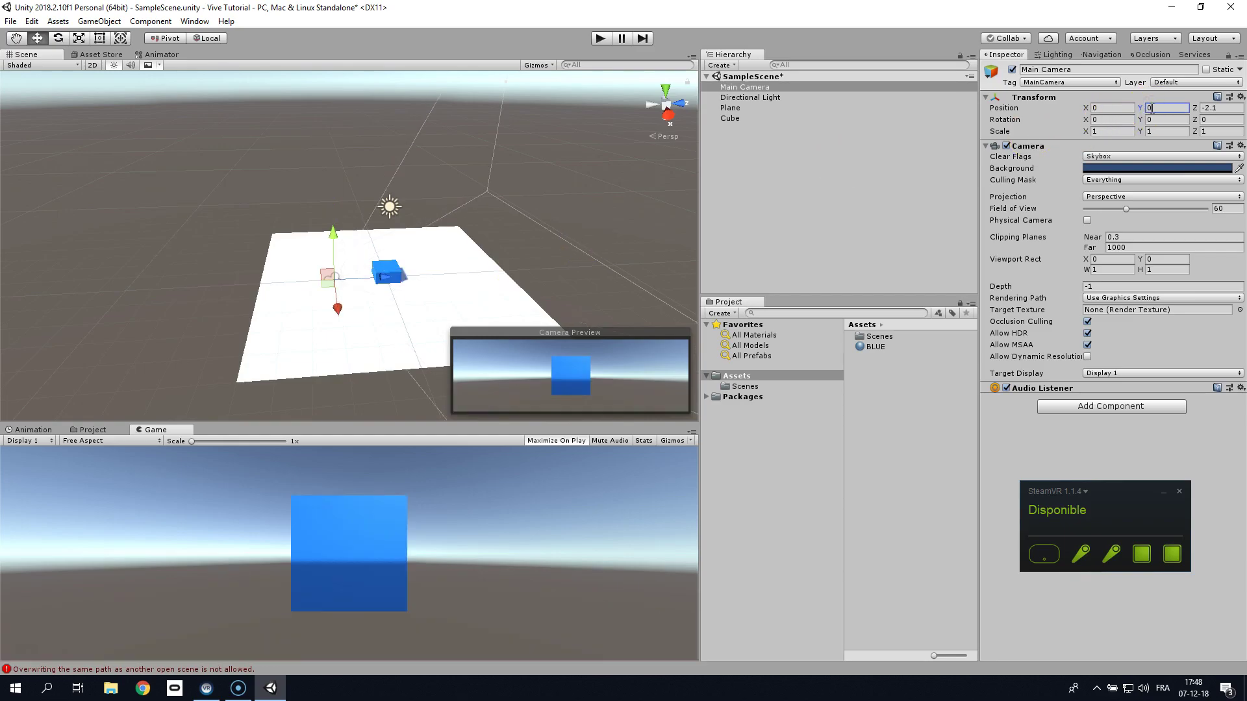
{"action": "key", "text": "ctrl+s"}
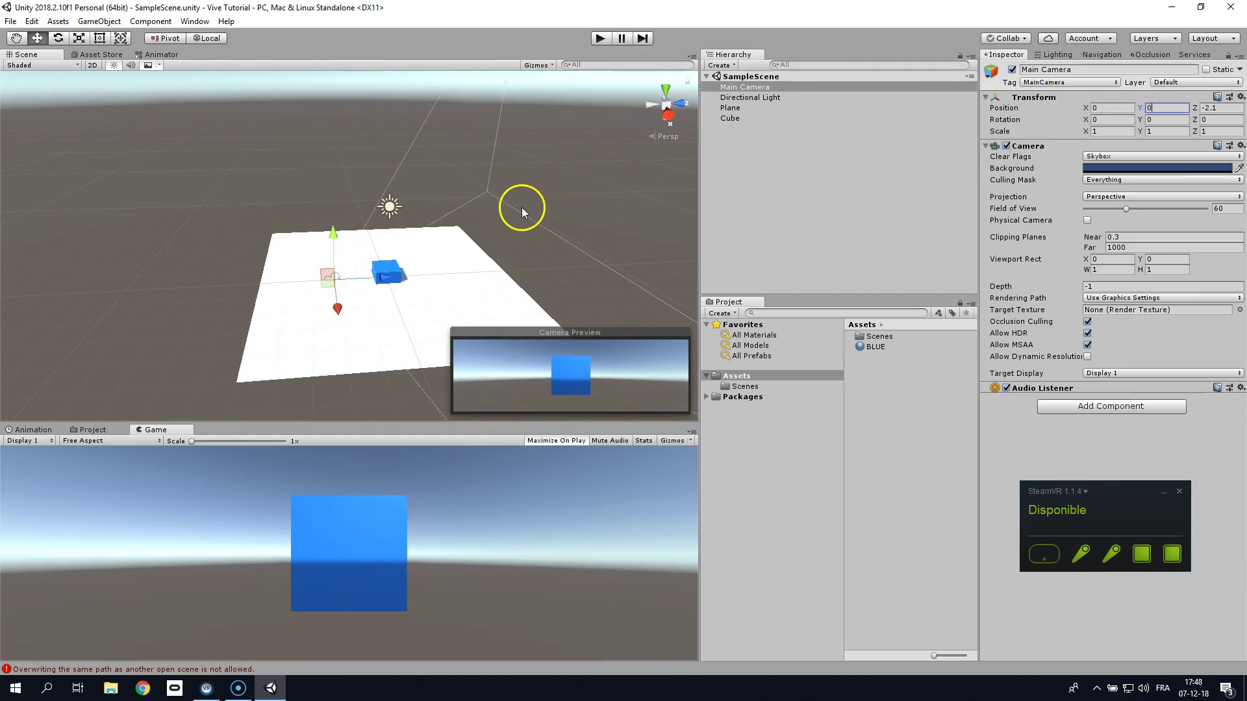
Enable Virtual Reality Supported with the OpenVR SDK in Player Settings, then test-run the scene
{"action": "left_click", "coordinate": [34, 15]}
{"action": "mouse_move", "coordinate": [81, 340]}
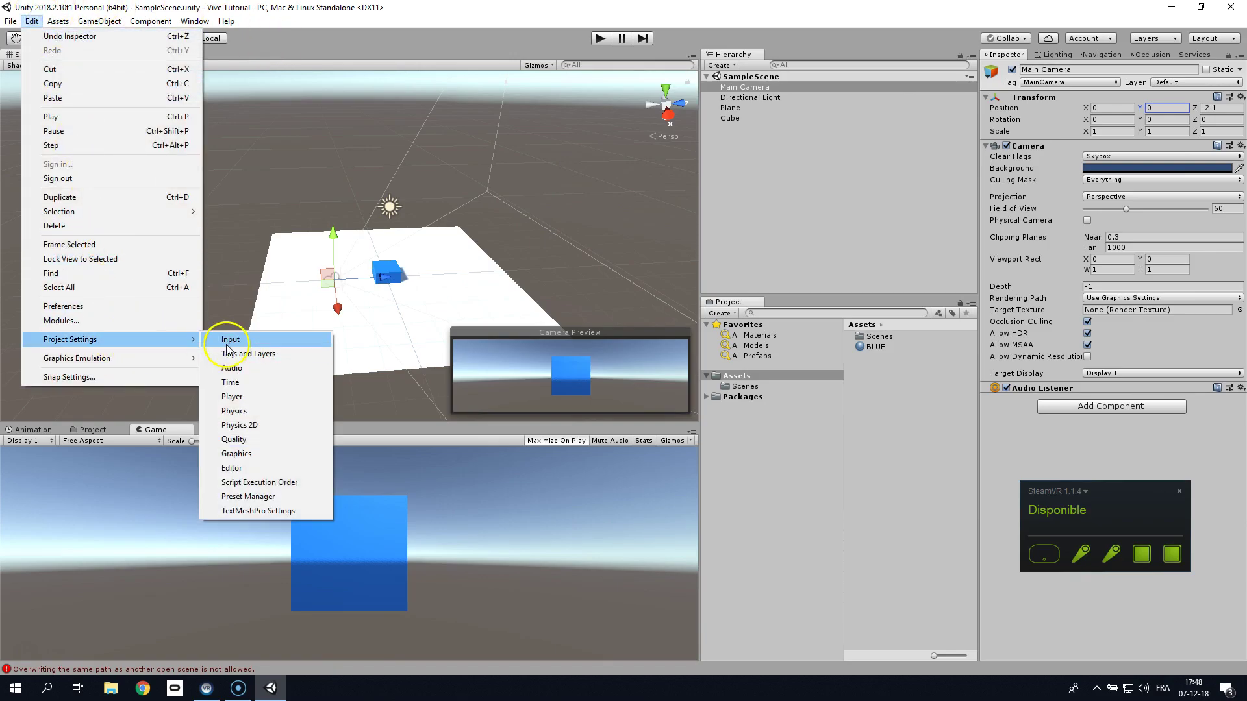
{"action": "left_click", "coordinate": [240, 396]}
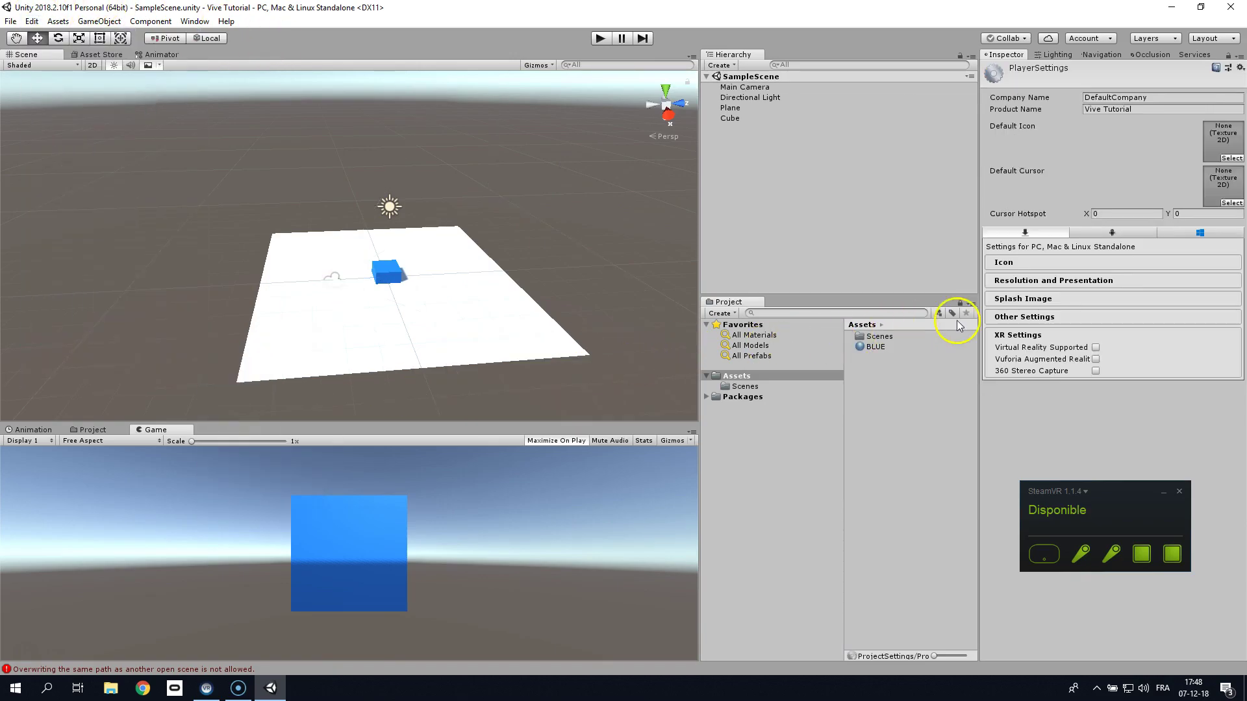
{"action": "left_click", "coordinate": [1095, 348]}
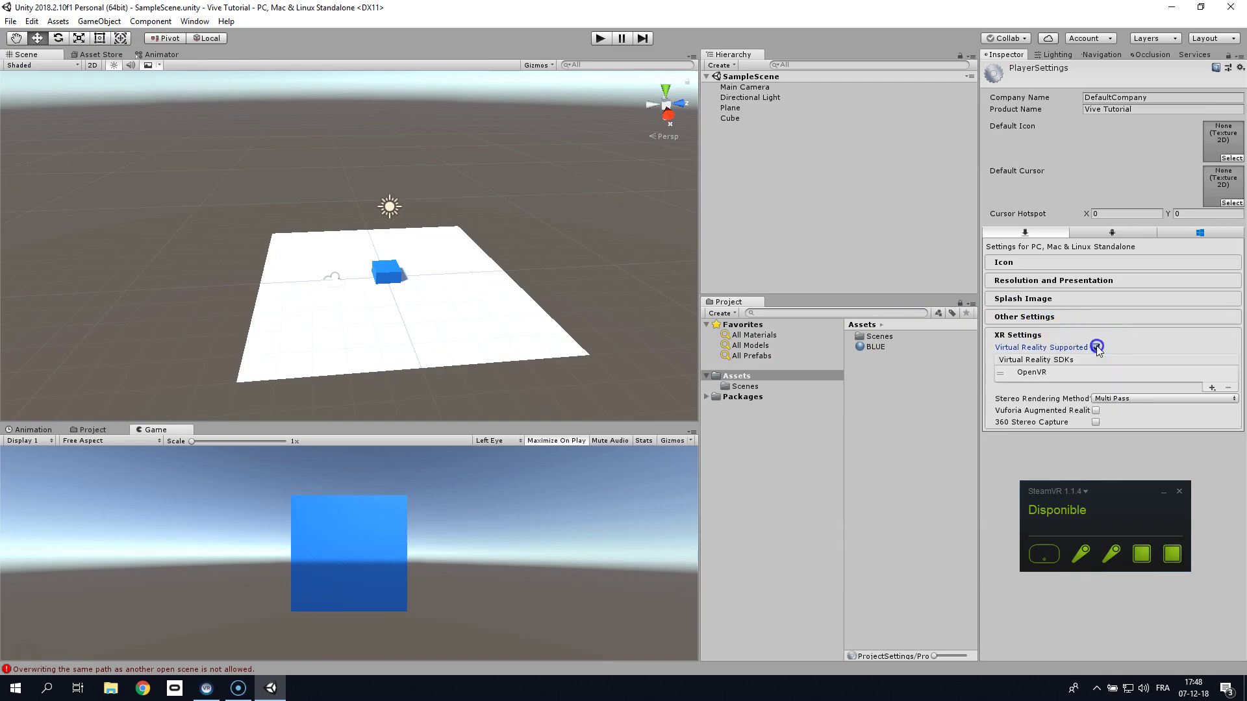
{"action": "left_click", "coordinate": [1051, 374]}
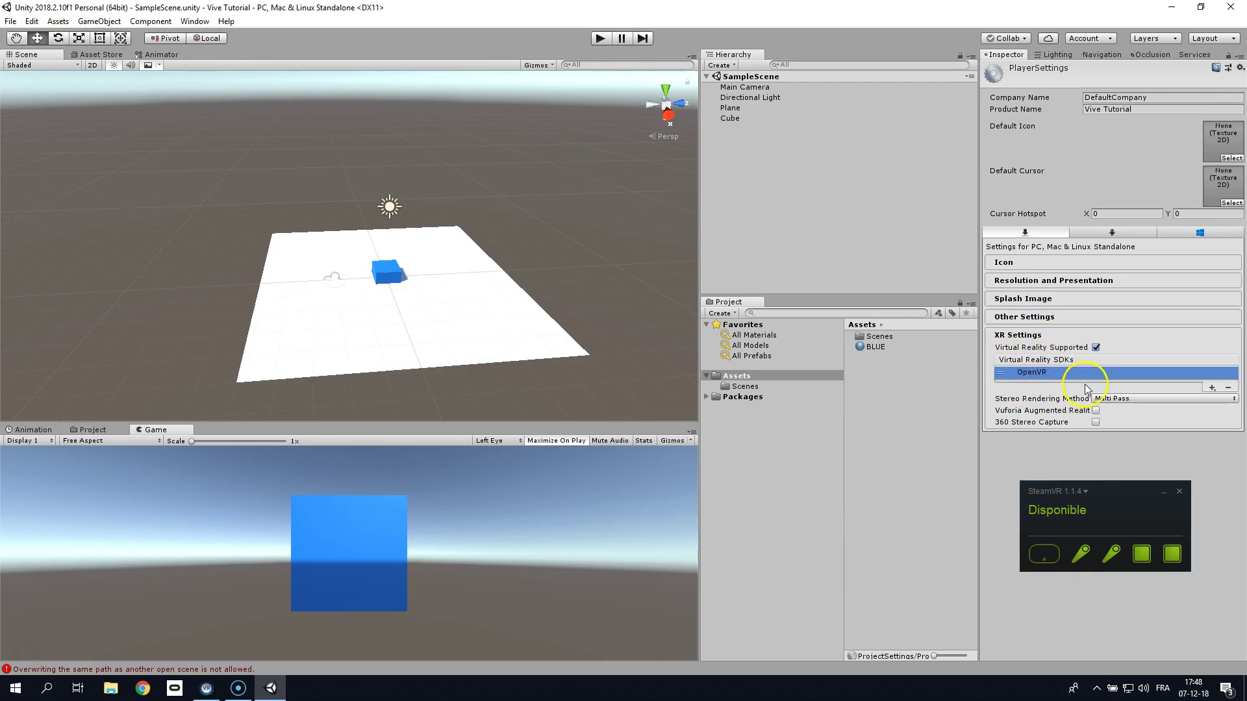
{"action": "left_click", "coordinate": [599, 38]}
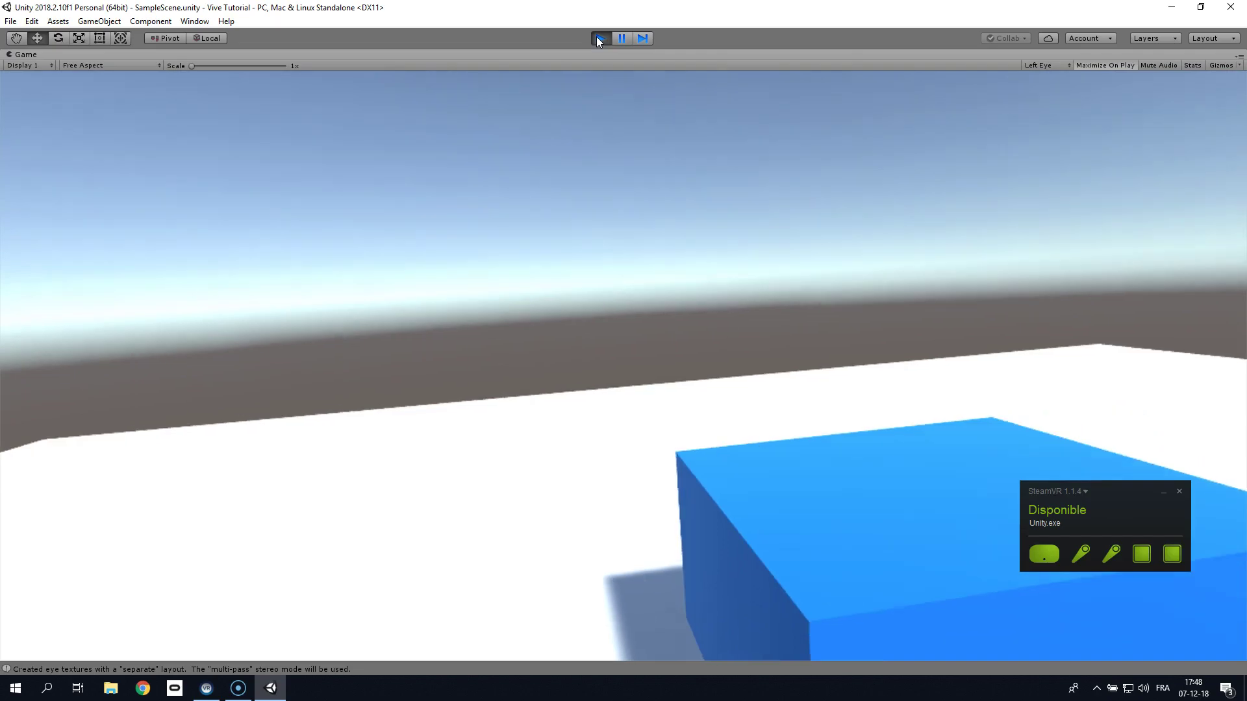
{"action": "left_click", "coordinate": [599, 39]}
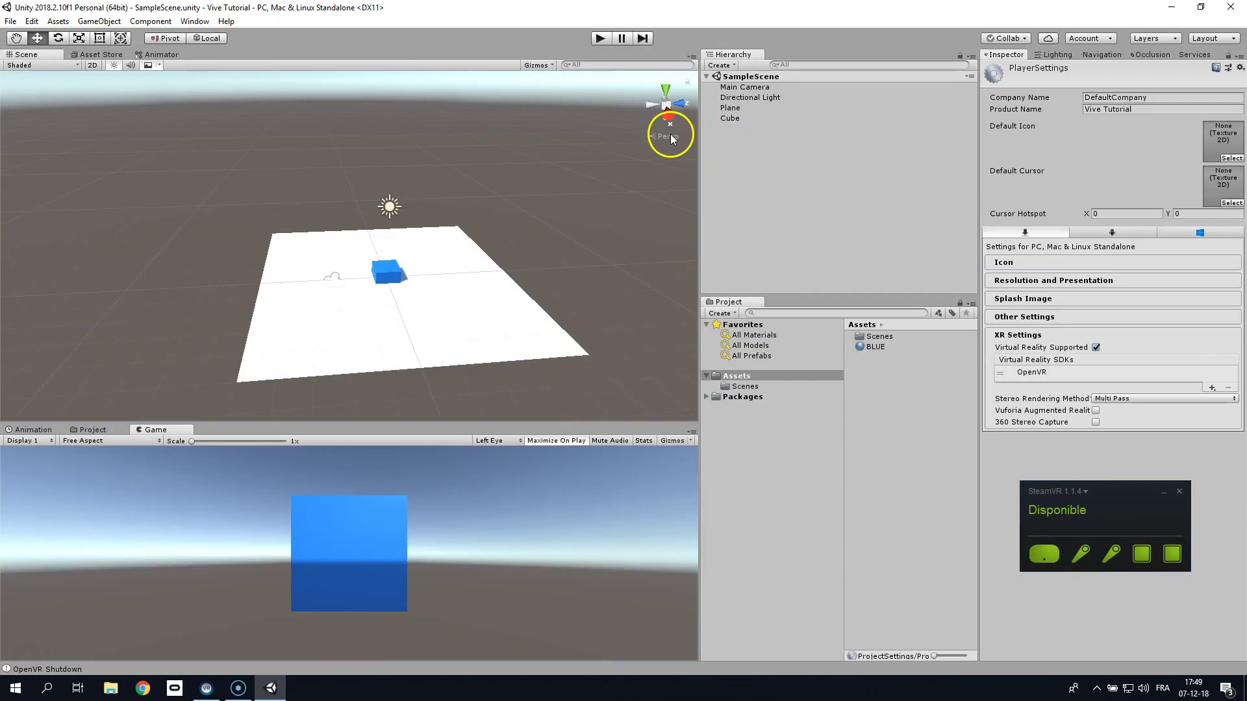
Search the Asset Store for SteamVR and start importing the SteamVR Plugin
{"action": "left_click", "coordinate": [108, 55]}
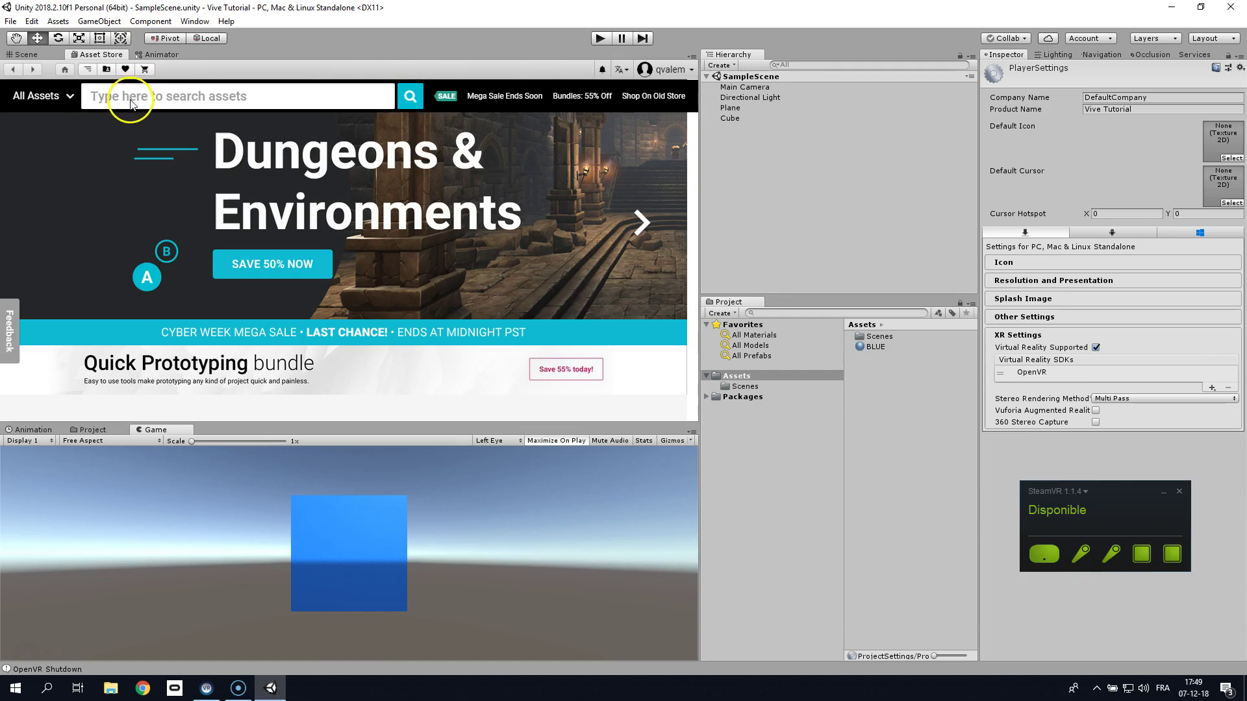
{"action": "left_click", "coordinate": [141, 101]}
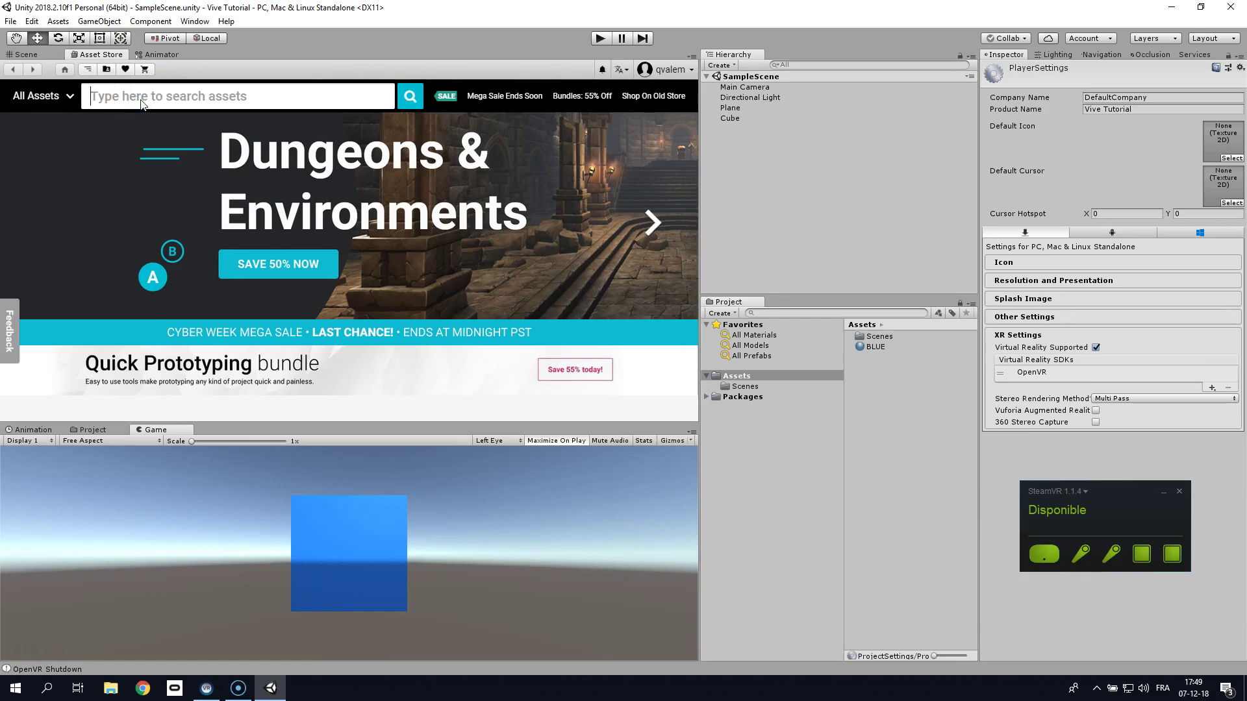
{"action": "type", "text": "SteamVR"}
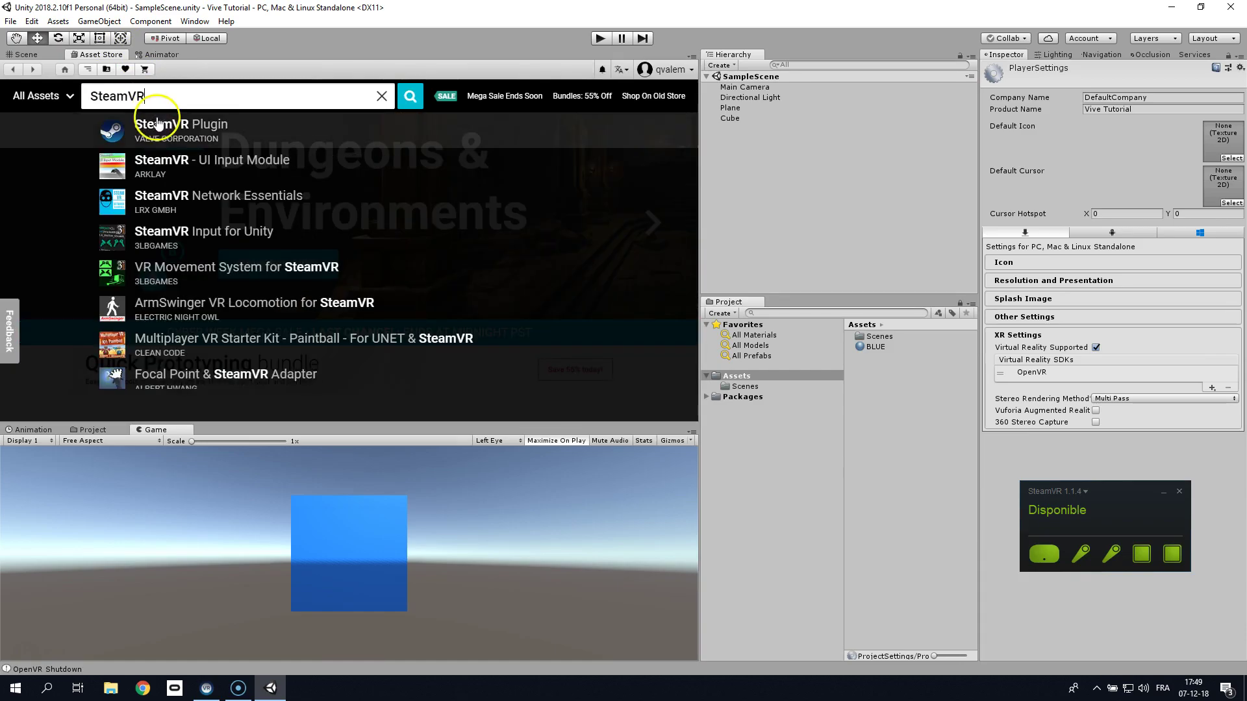
{"action": "left_click", "coordinate": [168, 137]}
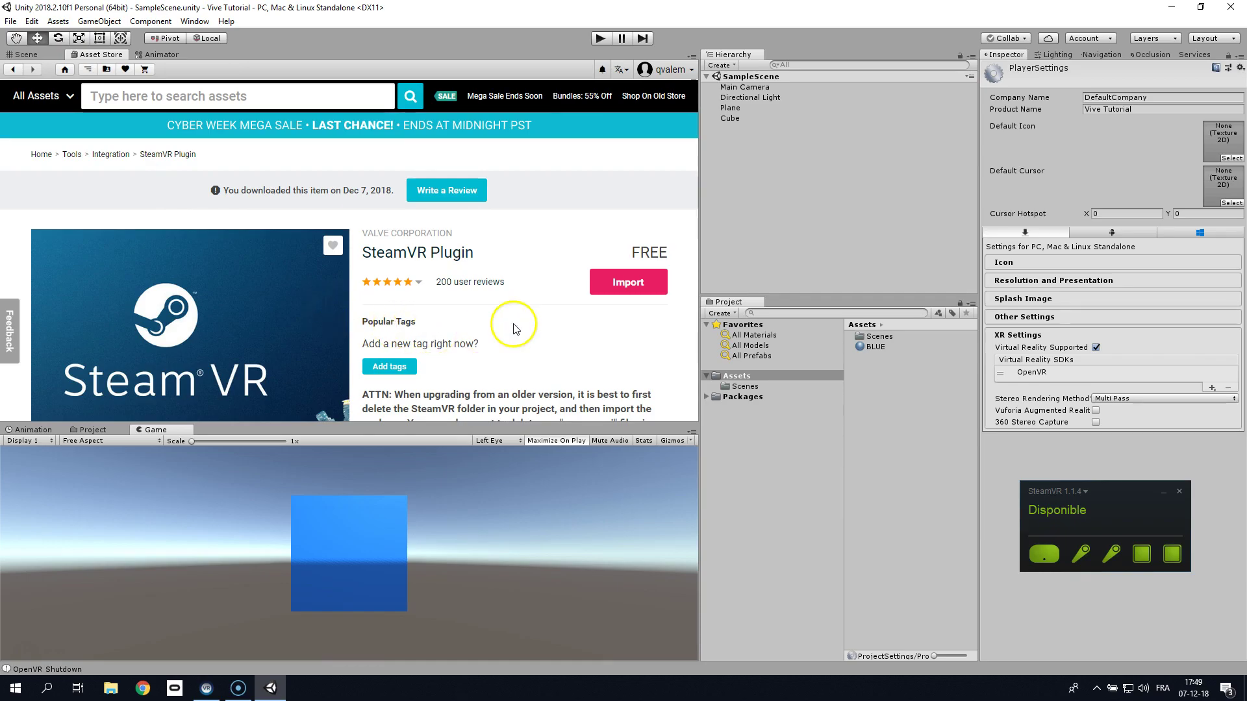
{"action": "scroll", "coordinate": [513, 328], "scroll_direction": "down", "scroll_amount": 2}
{"action": "left_click", "coordinate": [616, 159]}
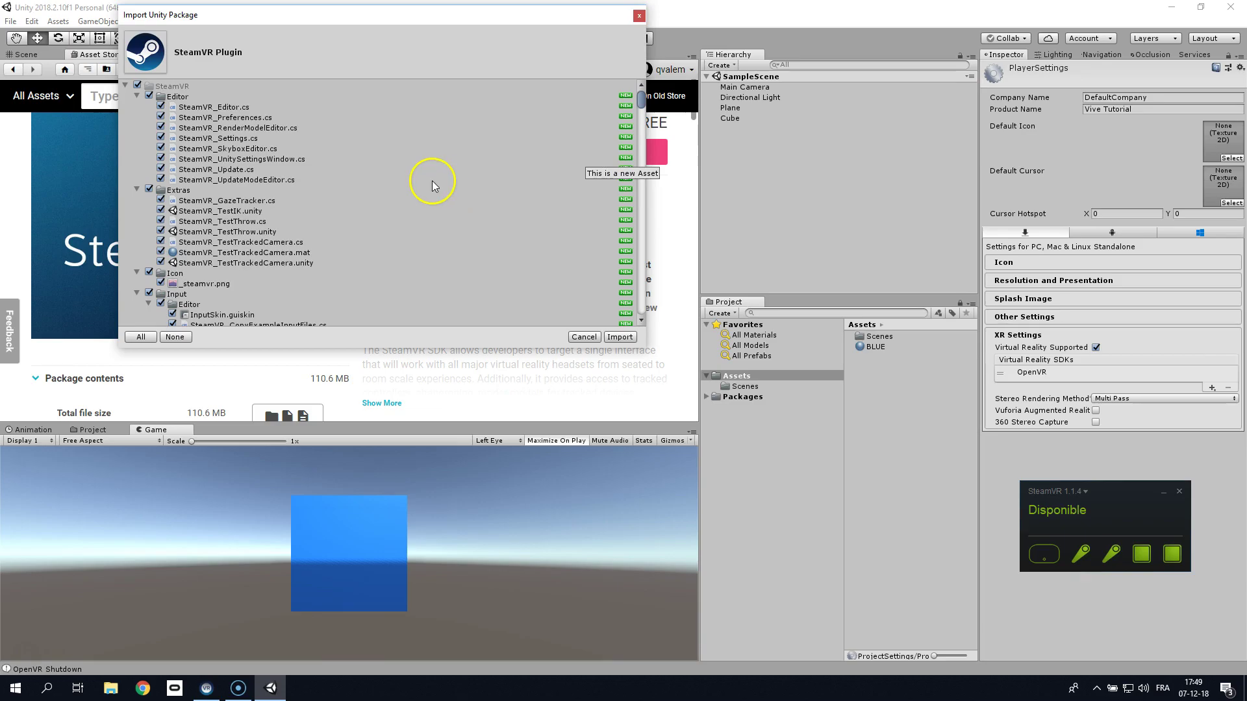
Import all SteamVR Plugin files and Accept All recommended SteamVR settings
{"action": "scroll", "coordinate": [431, 184], "scroll_direction": "down", "scroll_amount": 10}
{"action": "scroll", "coordinate": [430, 186], "scroll_direction": "down", "scroll_amount": 3}
{"action": "left_click", "coordinate": [619, 337]}
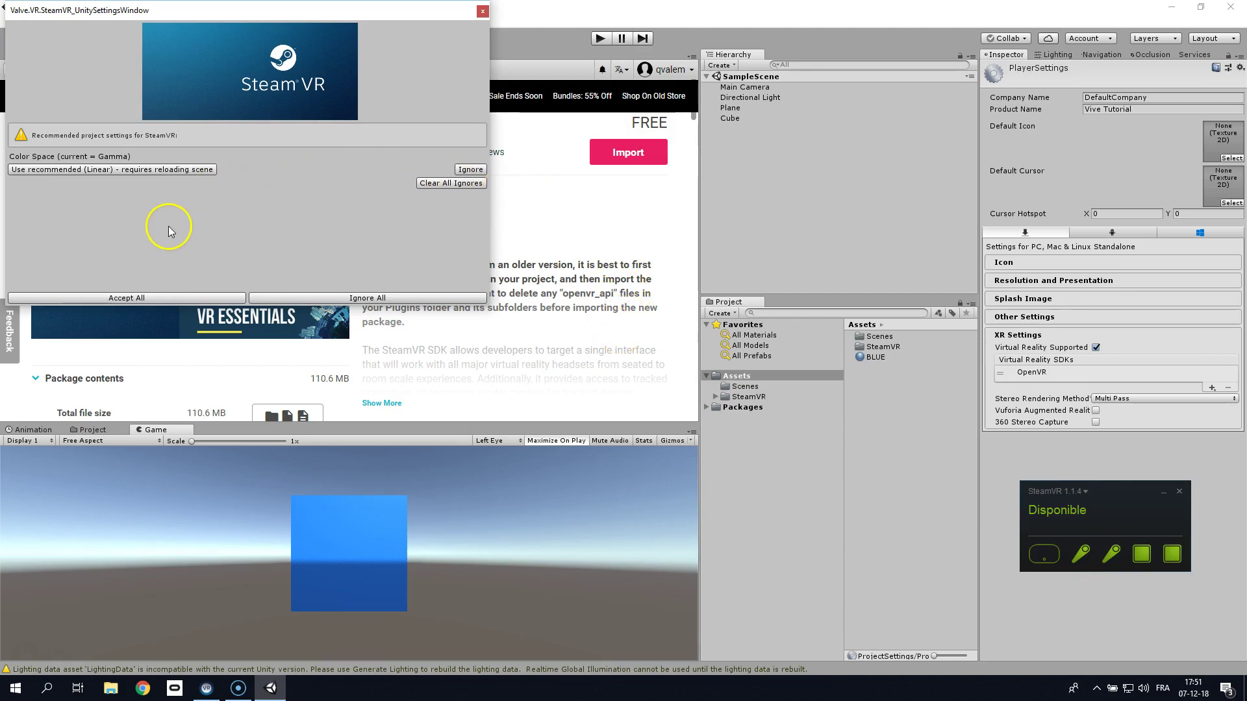
{"action": "left_click", "coordinate": [158, 299]}
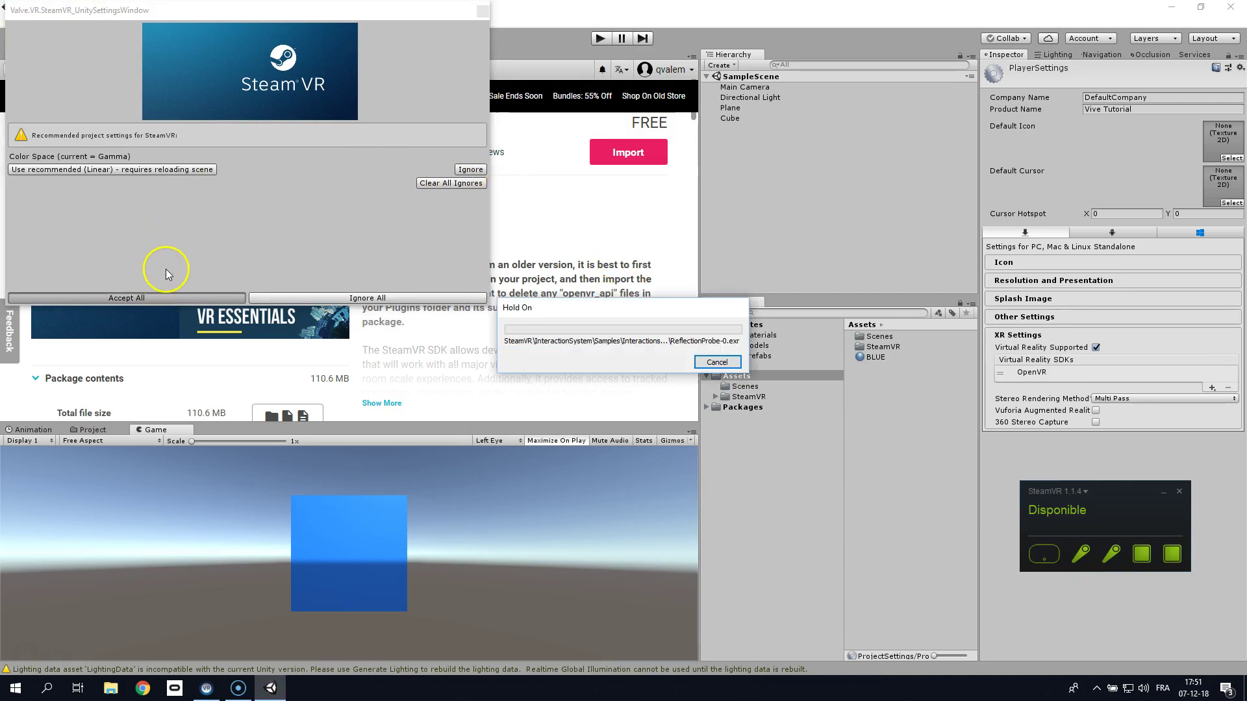
{"action": "left_click", "coordinate": [711, 368]}
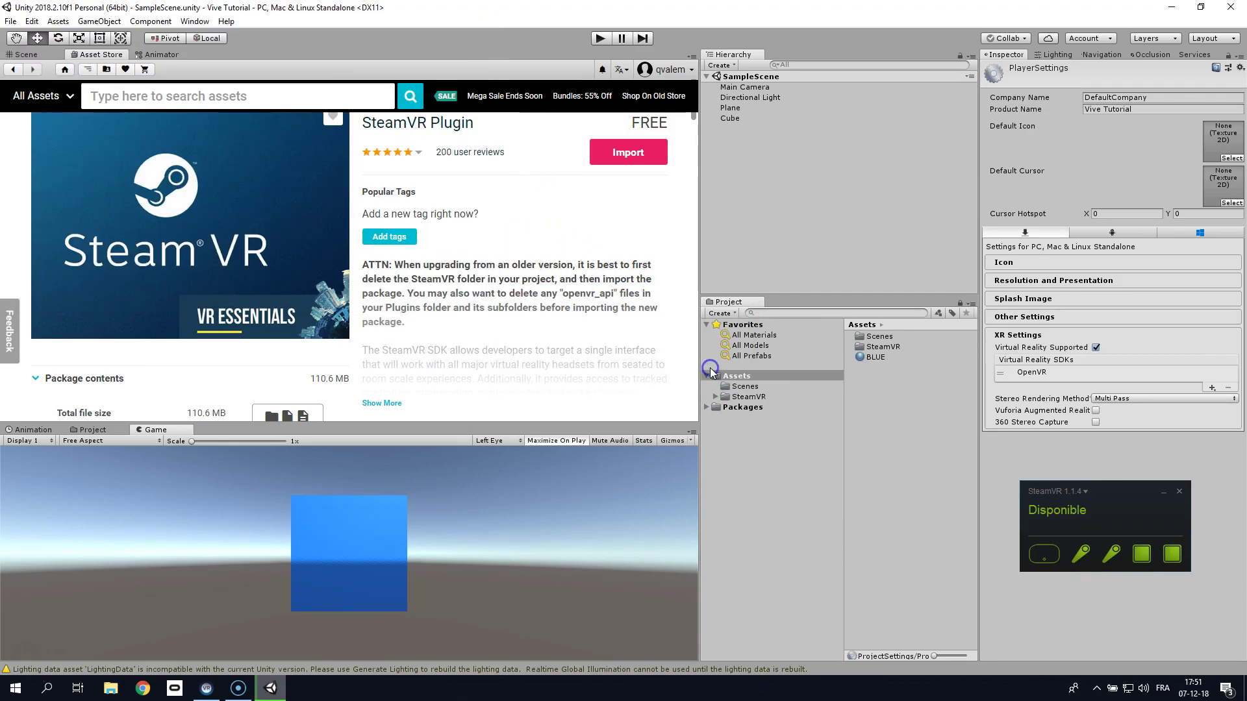
Add the SteamVR Player prefab to the Hierarchy and delete the Main Camera
{"action": "left_click", "coordinate": [26, 55]}
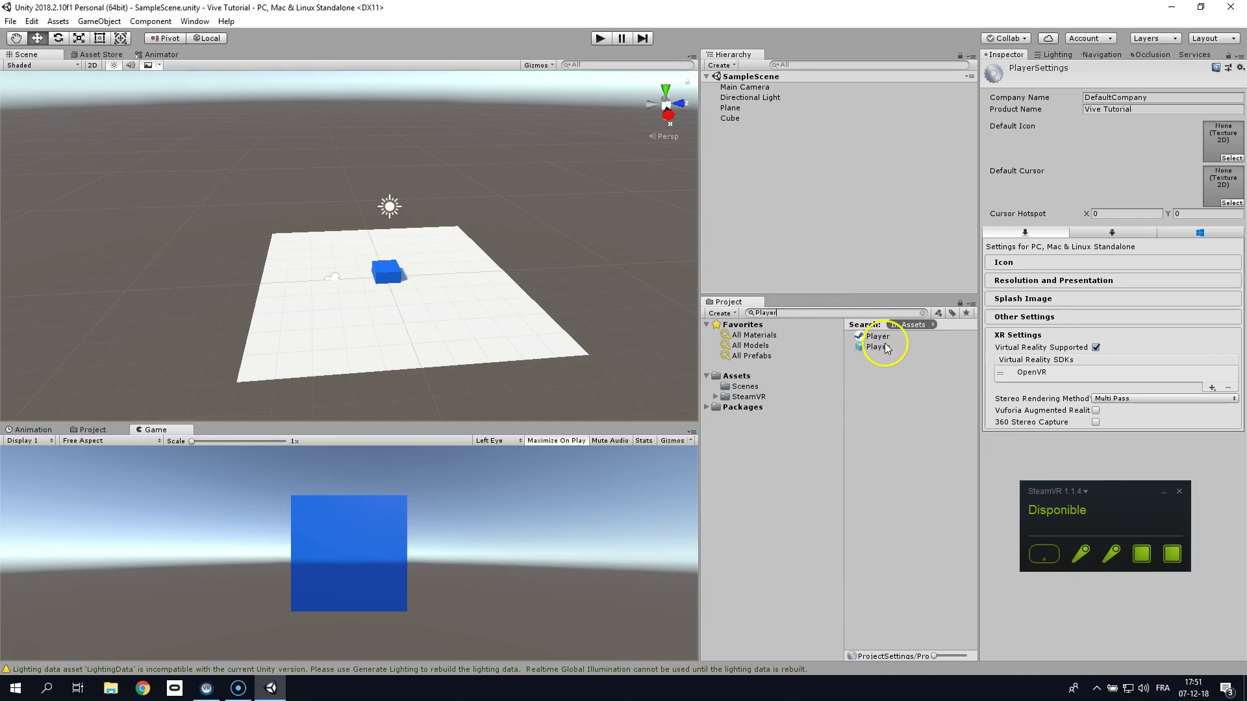
{"action": "left_click_drag", "start_coordinate": [887, 349], "coordinate": [841, 266]}
{"action": "left_click_drag", "start_coordinate": [770, 169], "coordinate": [763, 163]}
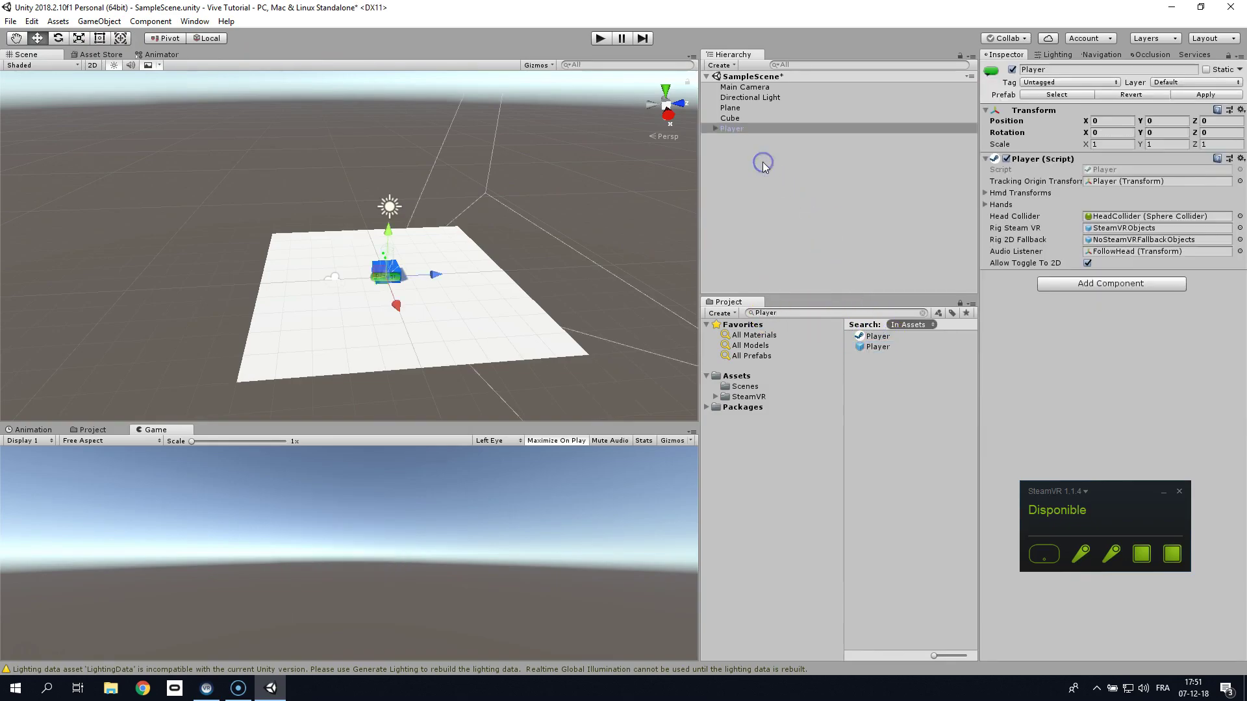
{"action": "scroll", "coordinate": [530, 283], "scroll_direction": "up", "scroll_amount": 2}
{"action": "scroll", "coordinate": [530, 284], "scroll_direction": "up", "scroll_amount": 4}
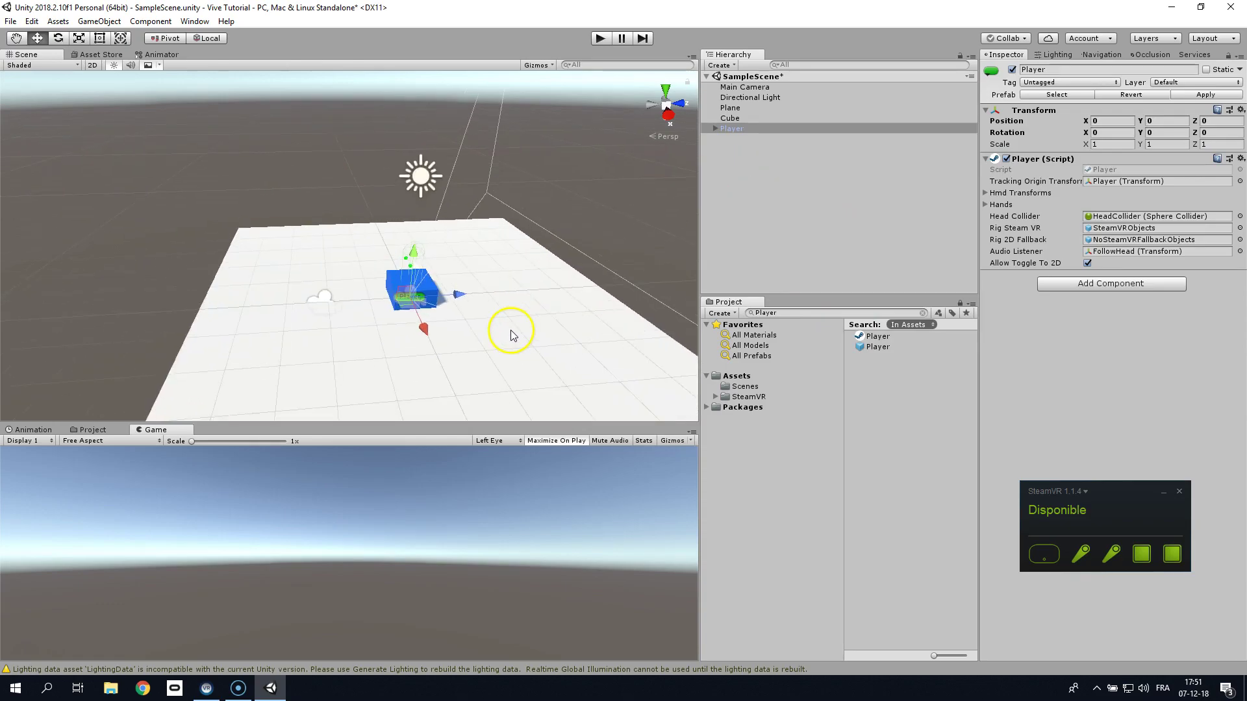
{"action": "left_click", "coordinate": [759, 87]}
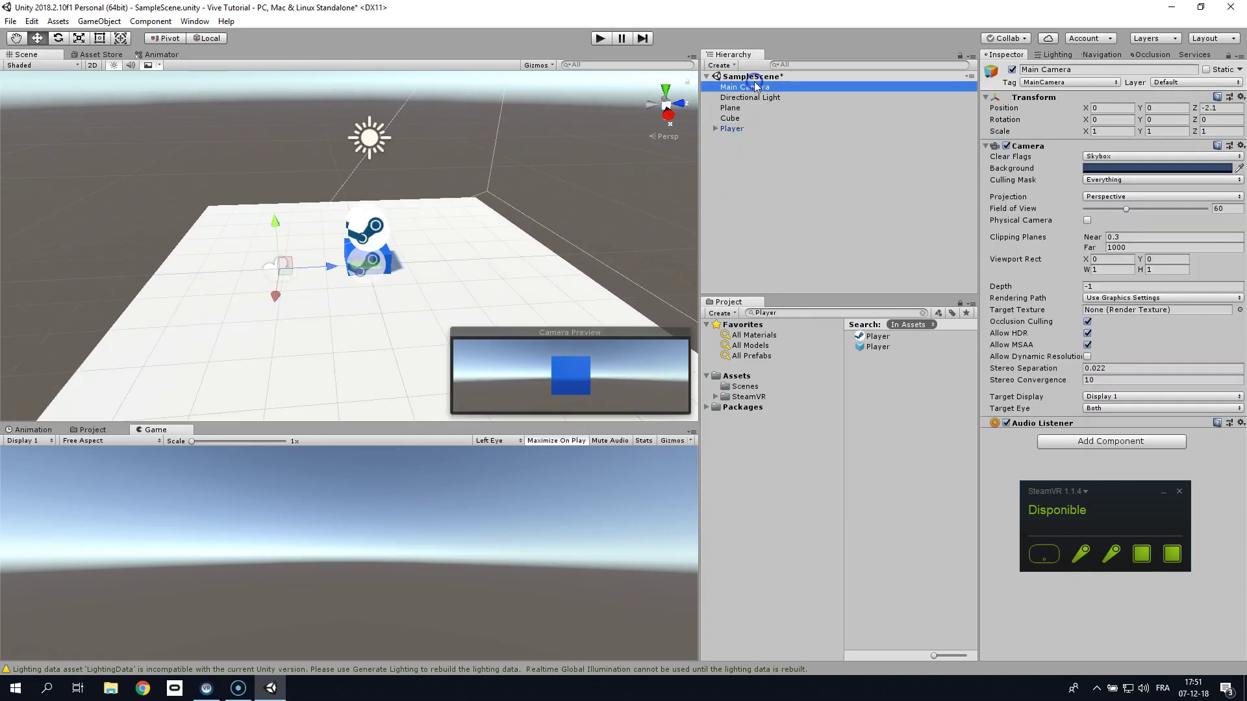
{"action": "right_click", "coordinate": [757, 89]}
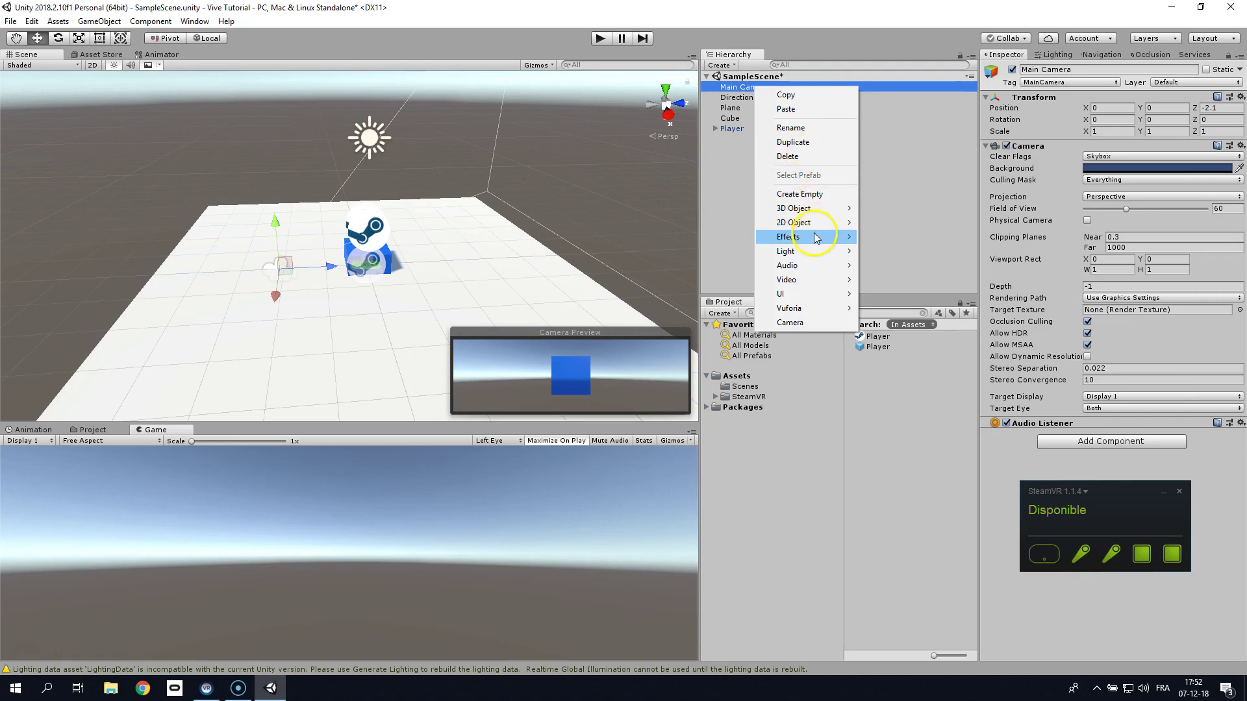
{"action": "left_click", "coordinate": [794, 157]}
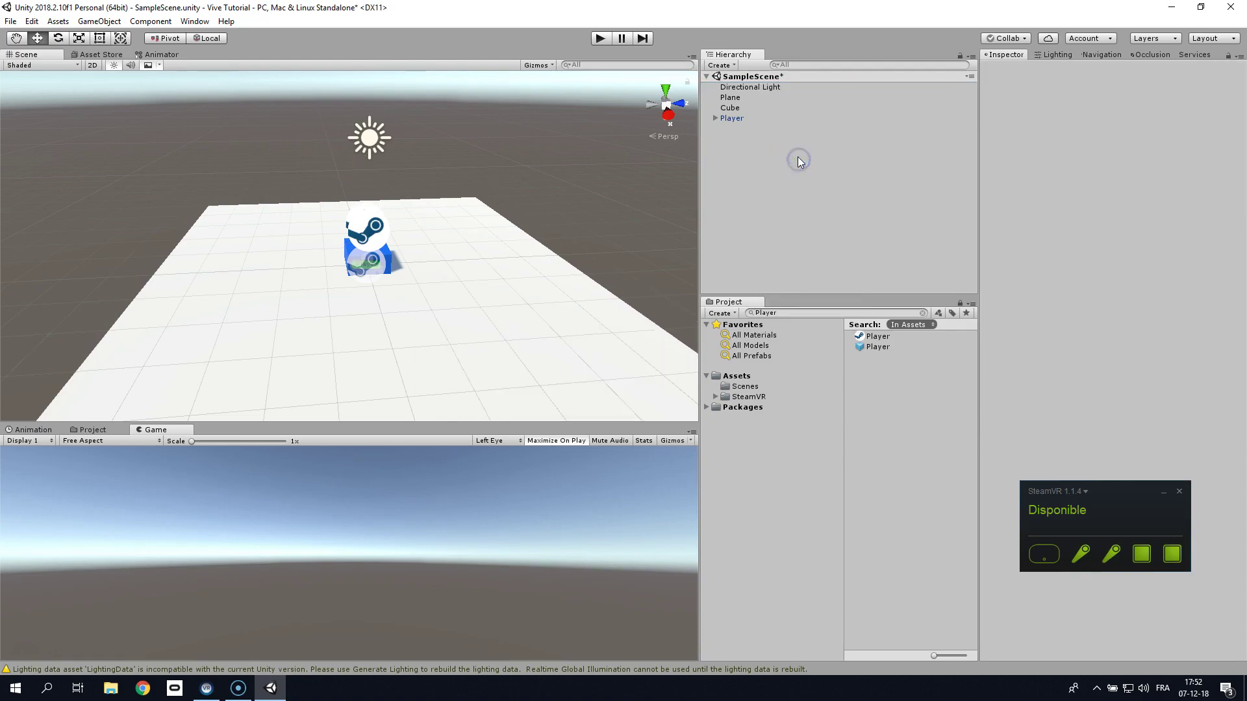
Move the Player back to Z -2.42 and run the scene
{"action": "left_click", "coordinate": [733, 118]}
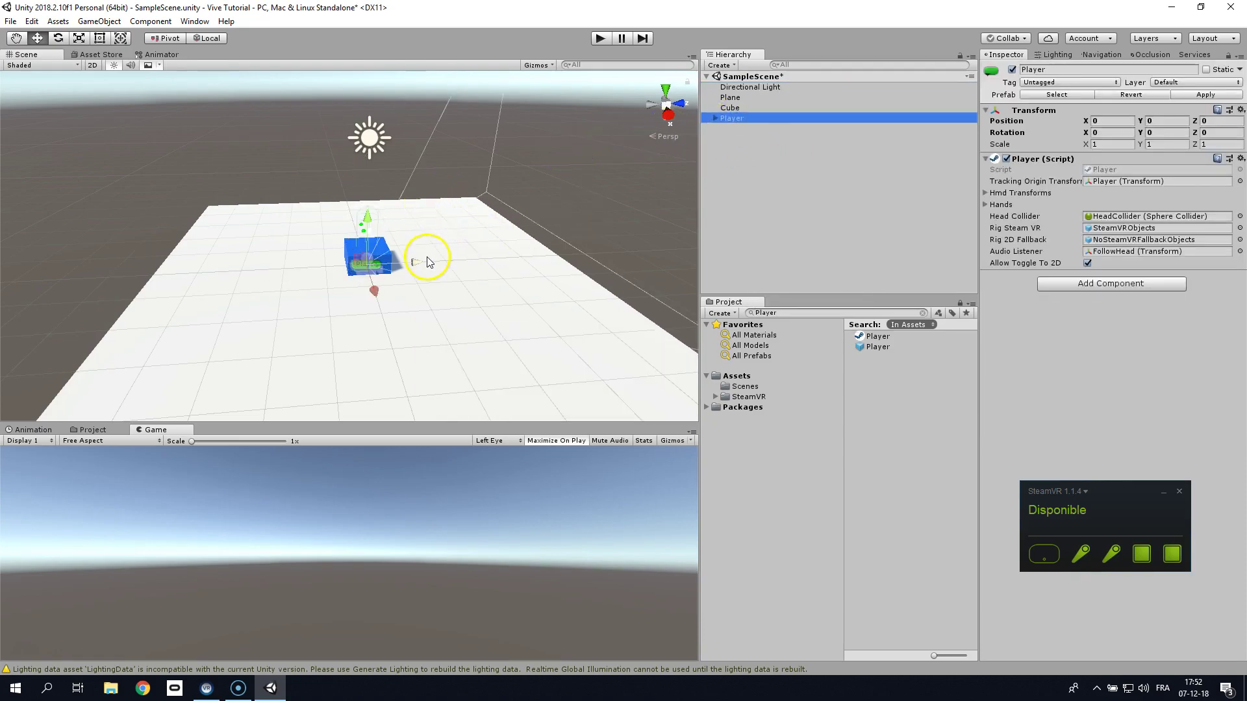
{"action": "left_click", "coordinate": [402, 265]}
{"action": "left_click_drag", "start_coordinate": [402, 264], "coordinate": [318, 266]}
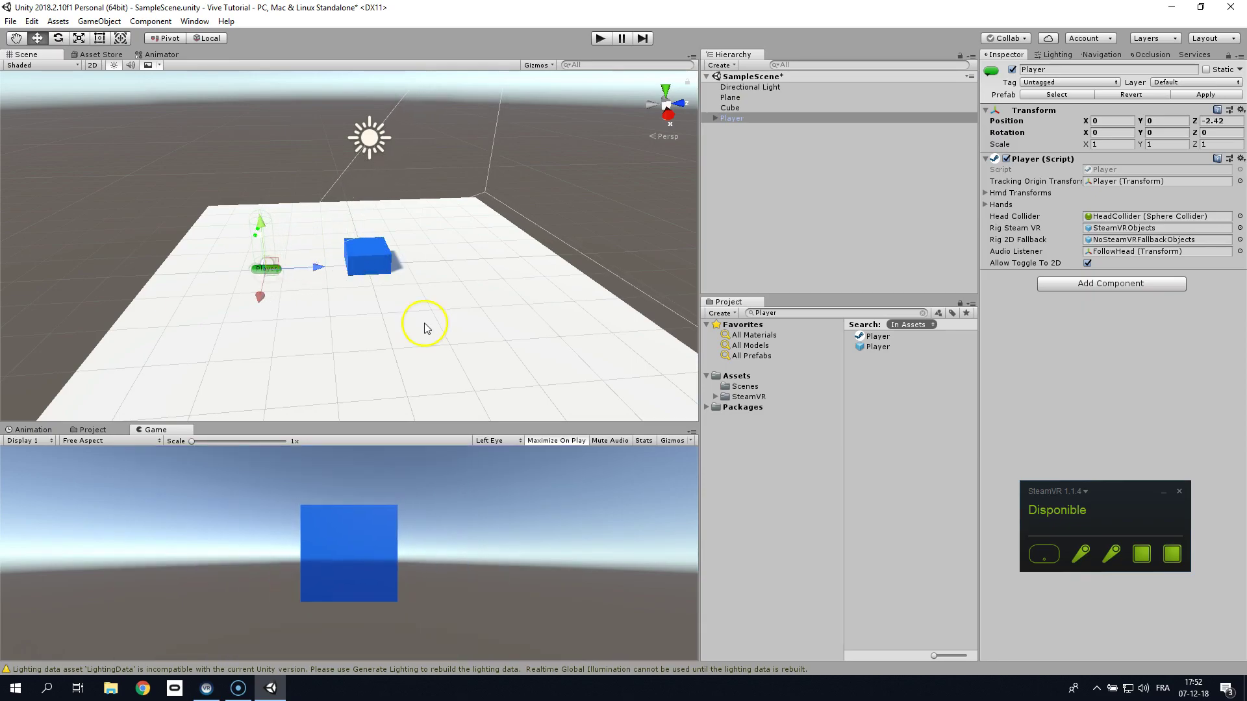
{"action": "left_click", "coordinate": [602, 41]}
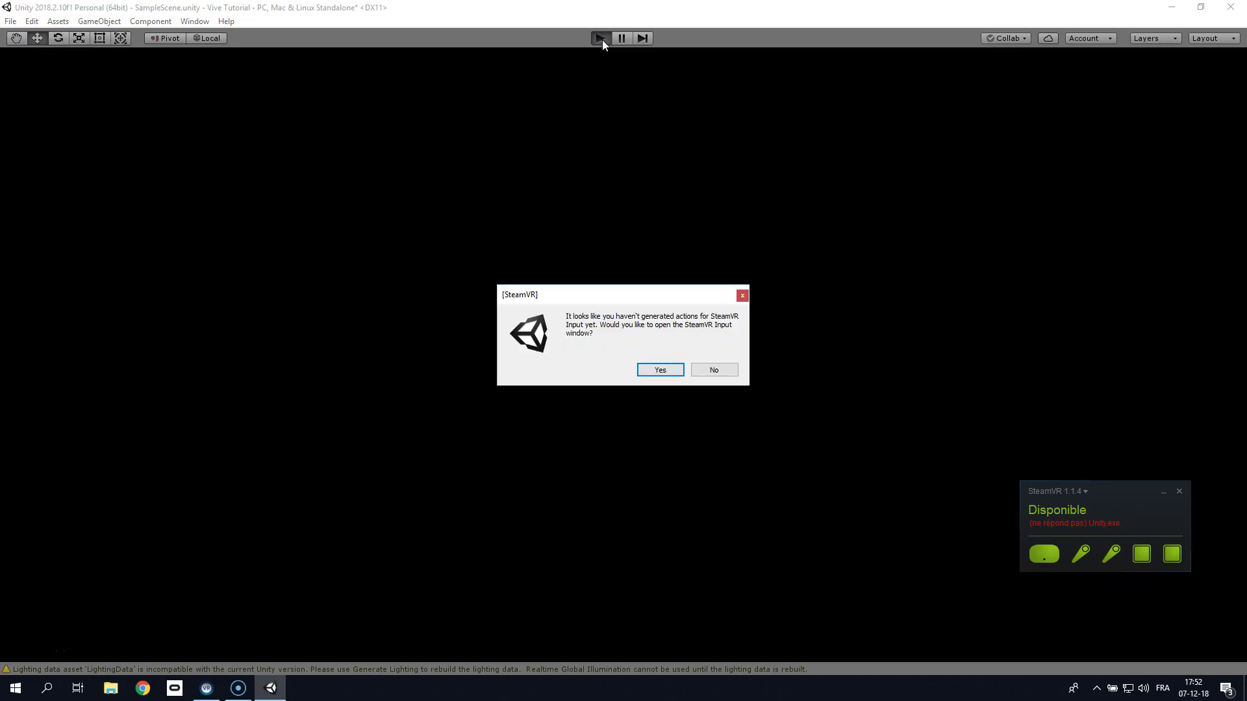
Generate SteamVR Input actions from the example actions.json, save the scene, and close SteamVR Input
{"action": "left_click", "coordinate": [657, 371]}
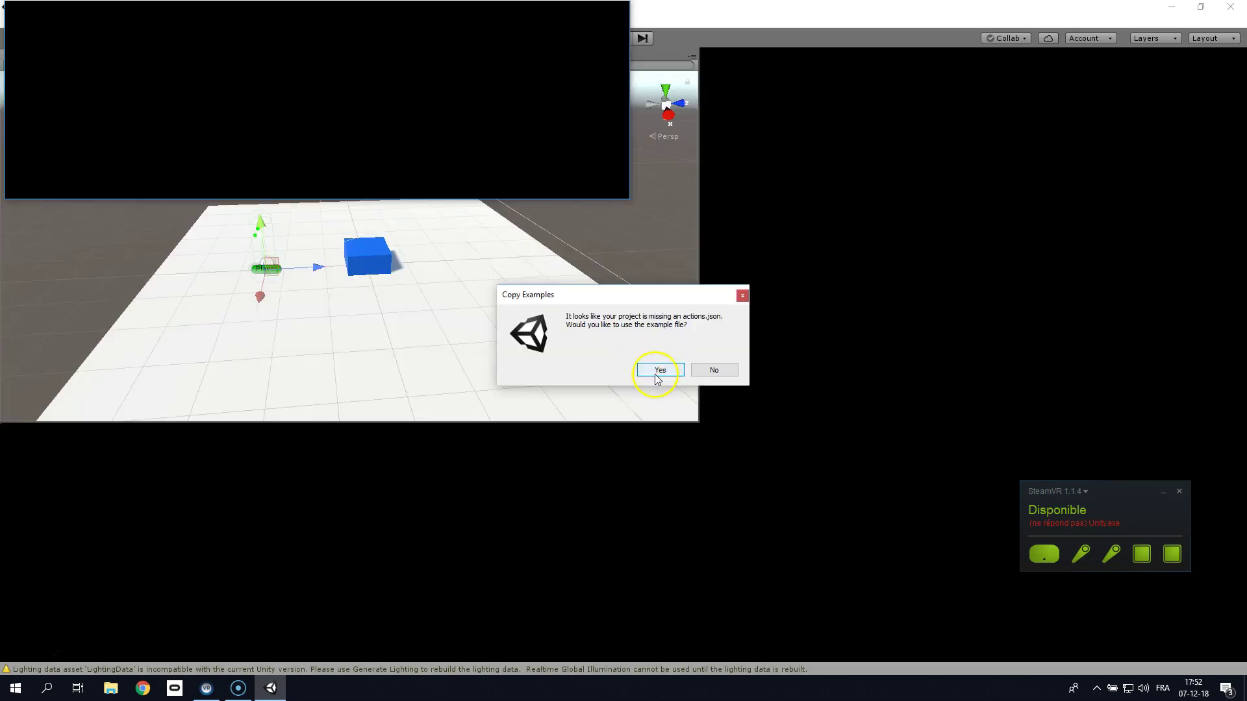
{"action": "left_click", "coordinate": [657, 371]}
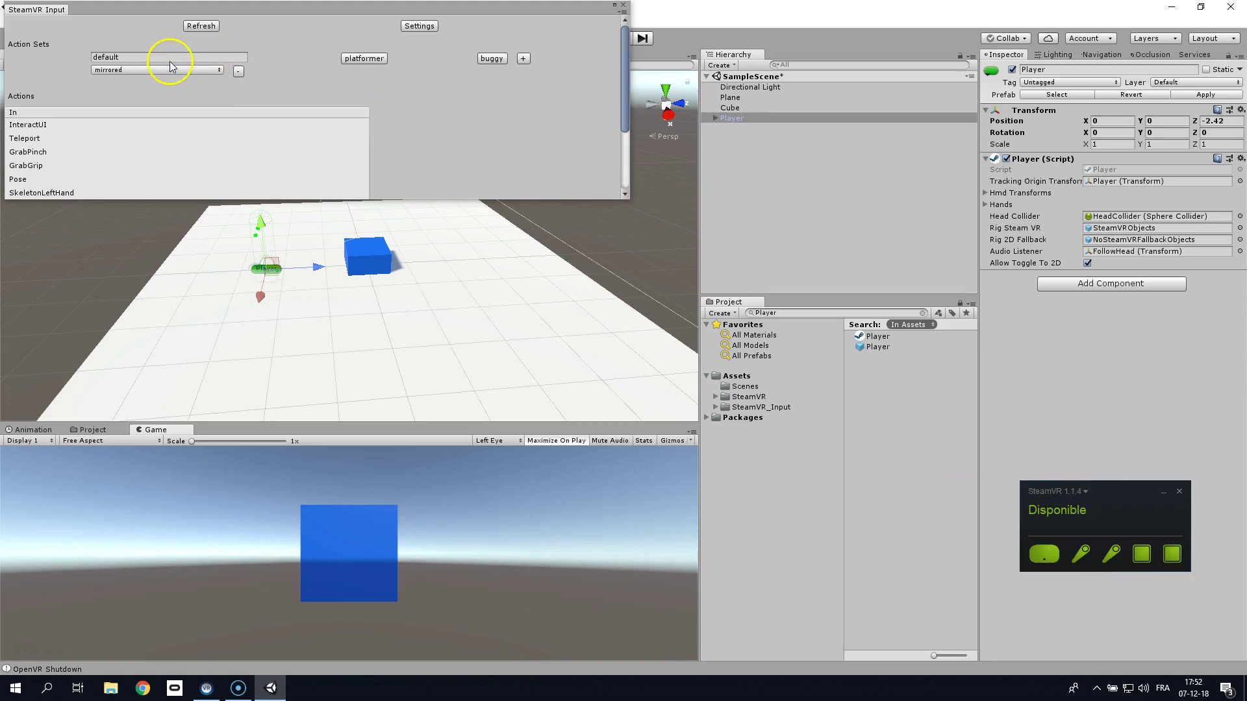
{"action": "scroll", "coordinate": [146, 129], "scroll_direction": "down", "scroll_amount": 5}
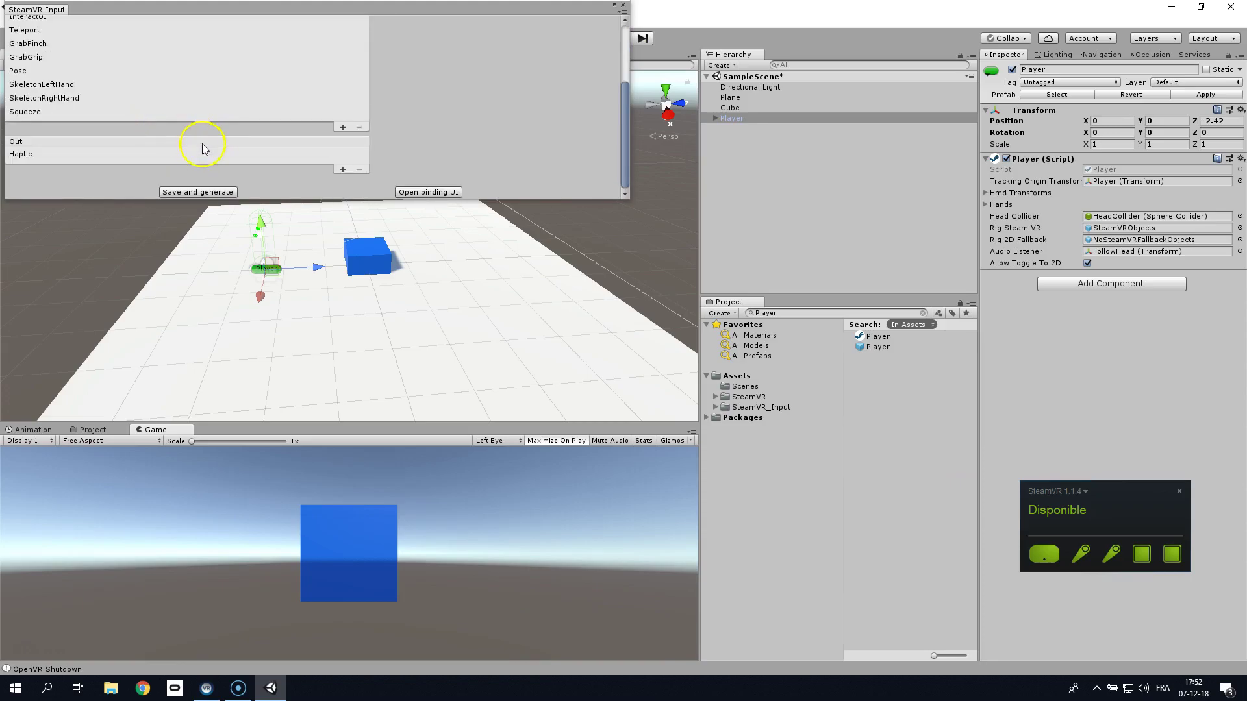
{"action": "left_click", "coordinate": [199, 193]}
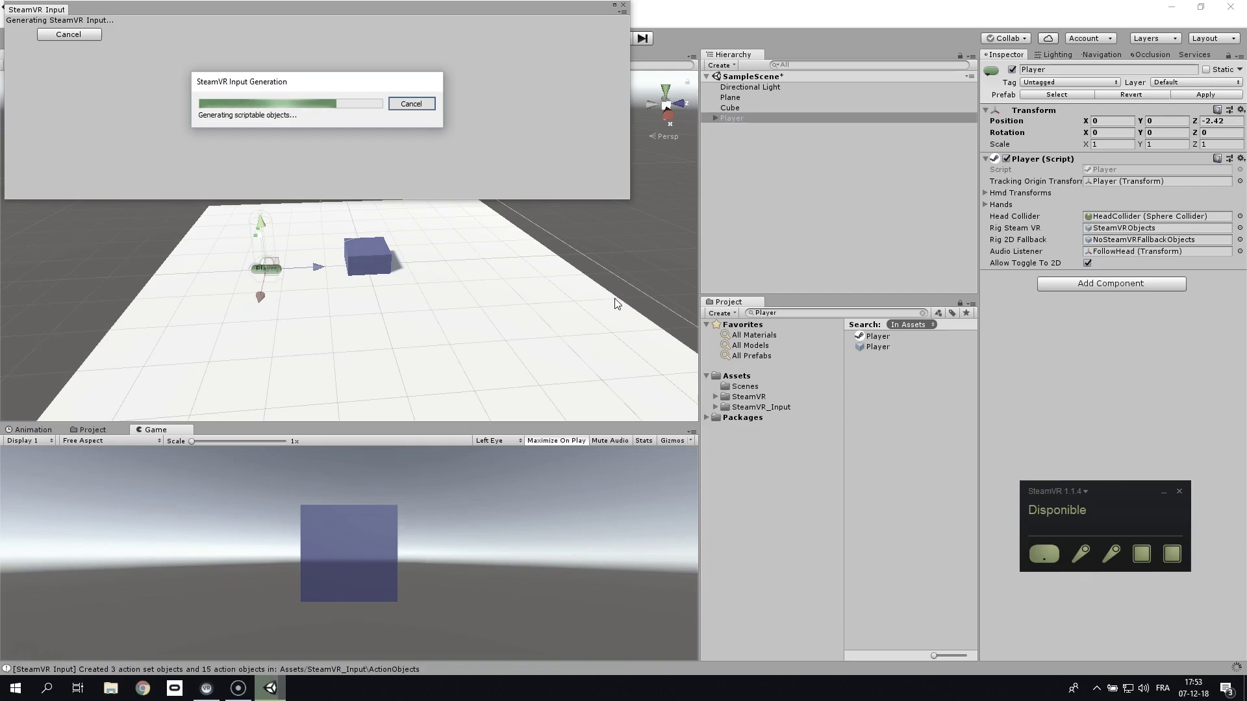
{"action": "key", "text": "Return"}
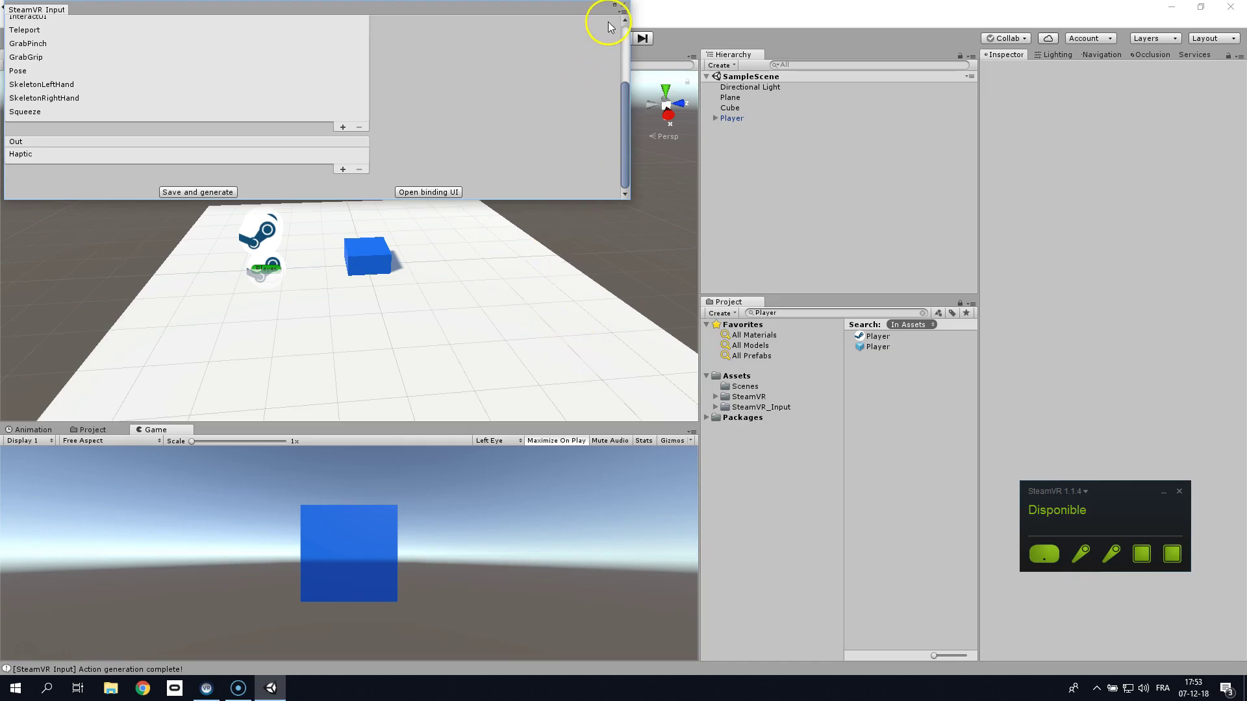
{"action": "left_click", "coordinate": [623, 6]}
{"action": "left_click", "coordinate": [598, 40]}
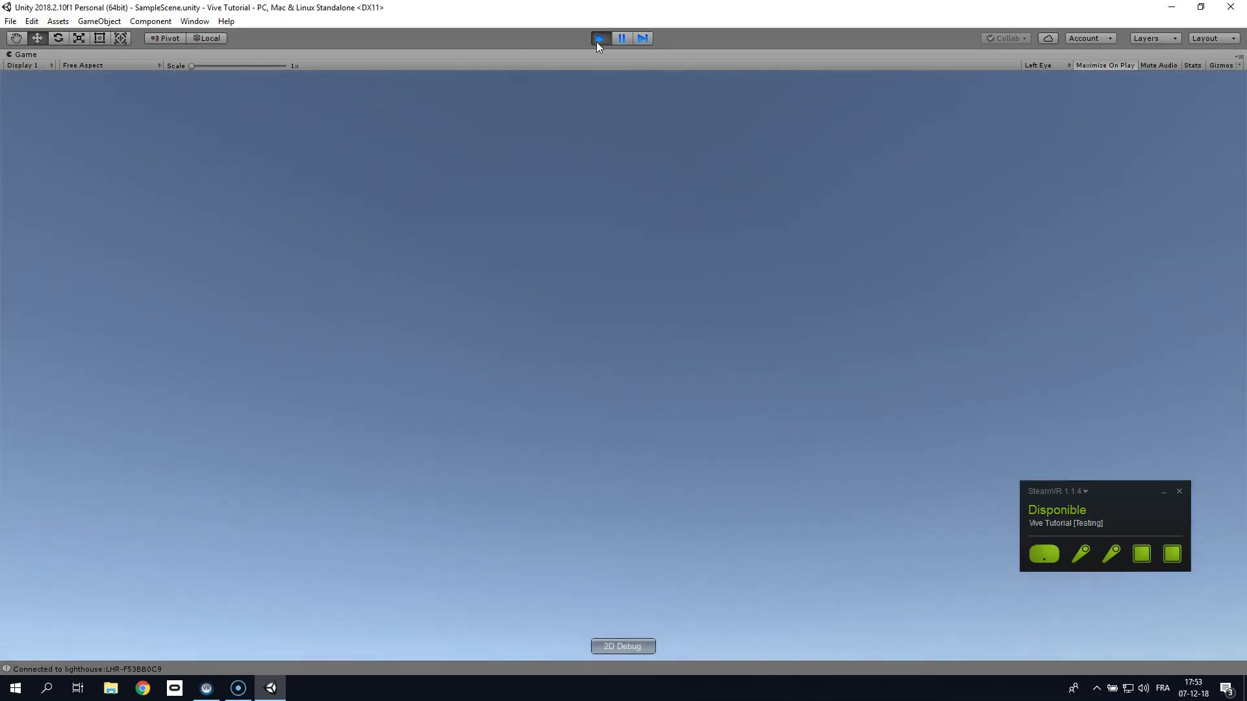
{"action": "left_click", "coordinate": [597, 40]}
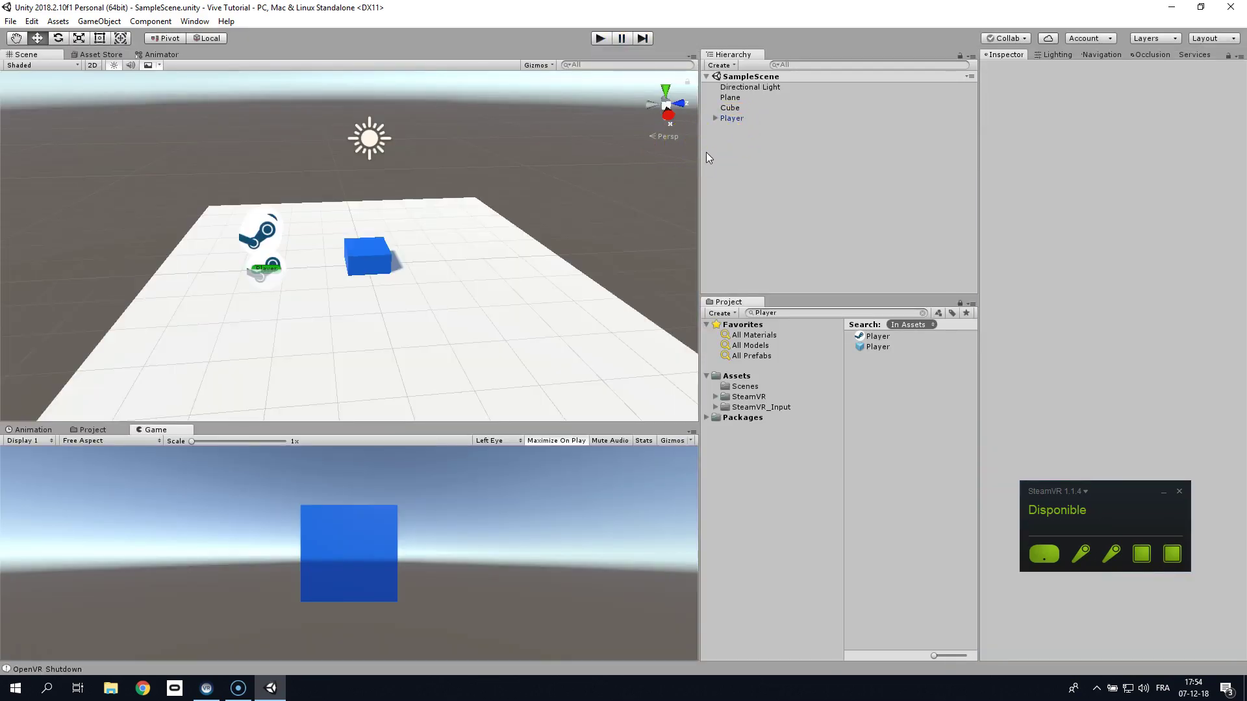
Add the Teleporting prefab to the scene and test it in a play run
{"action": "left_click", "coordinate": [782, 313]}
{"action": "key", "text": "BackSpace"}
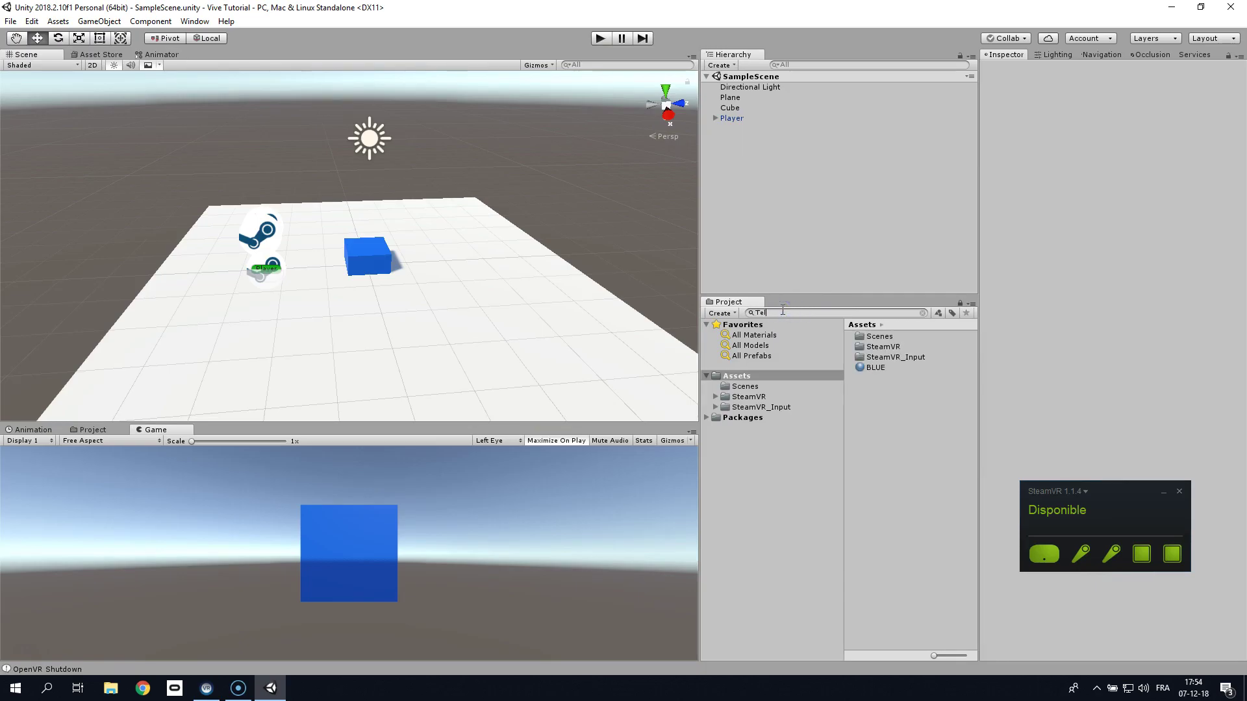
{"action": "type", "text": "Teleporting"}
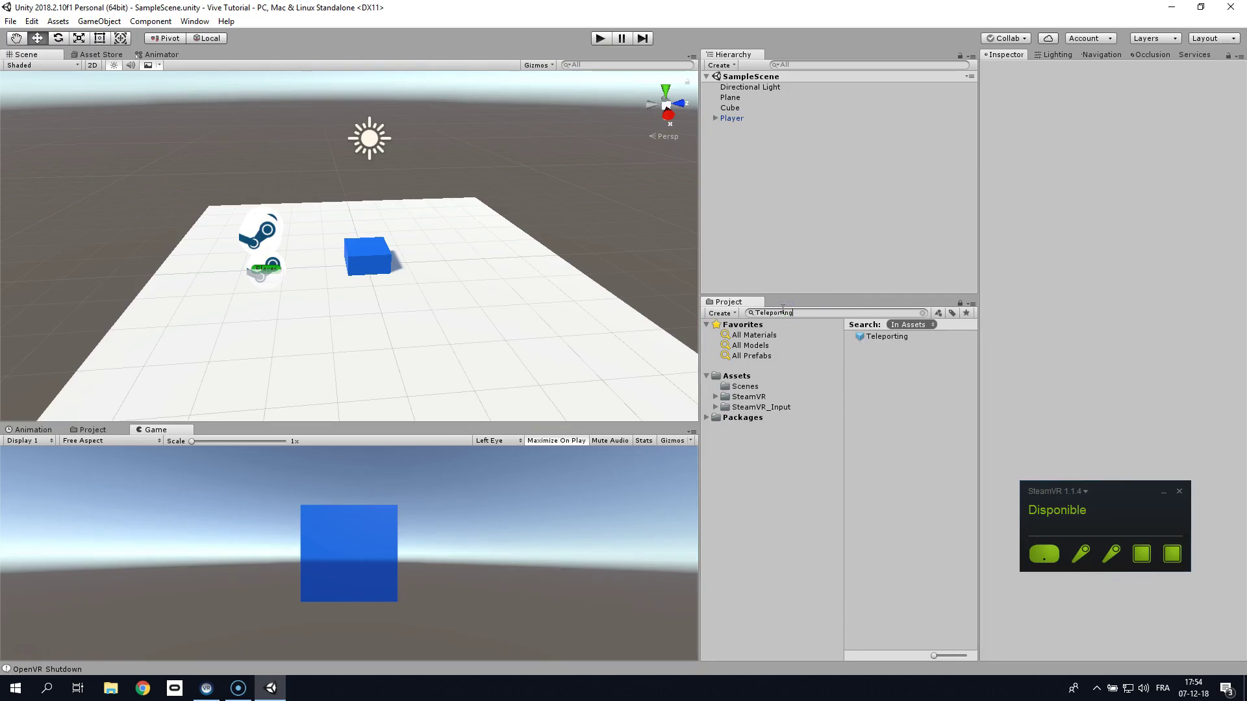
{"action": "left_click_drag", "start_coordinate": [889, 323], "coordinate": [821, 230]}
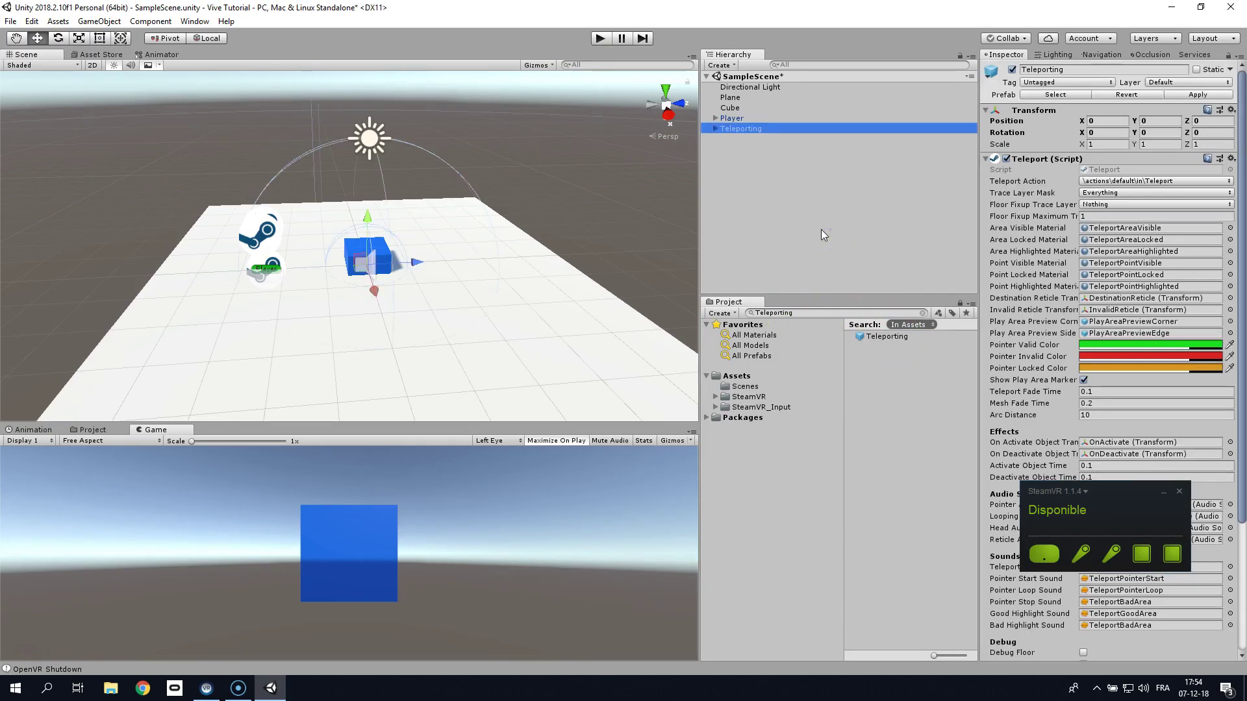
{"action": "left_click", "coordinate": [598, 34]}
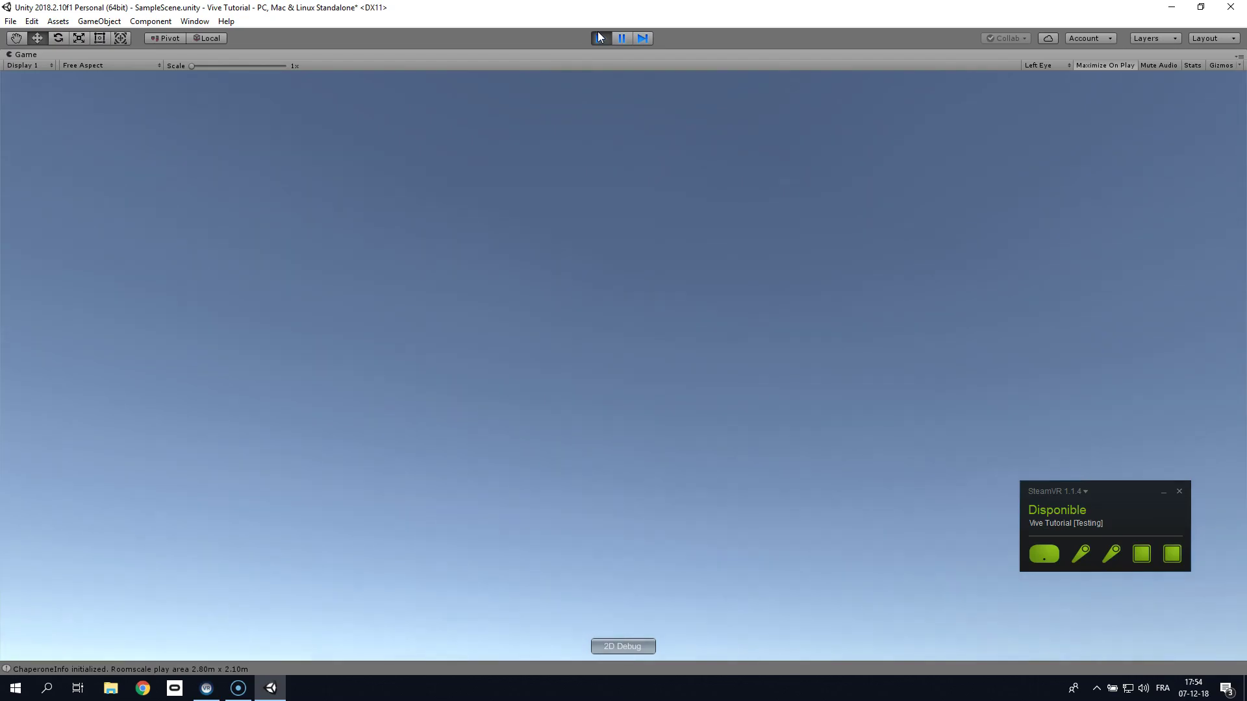
{"action": "left_click", "coordinate": [598, 37]}
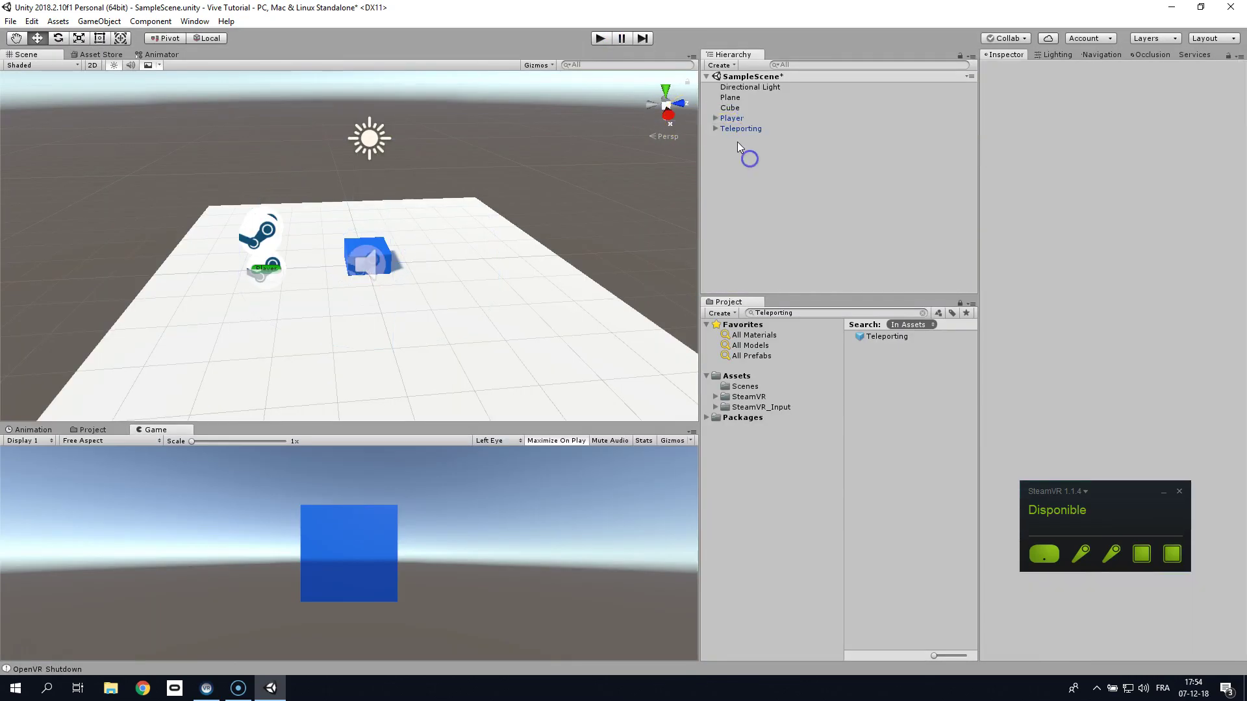
Find the TeleportPoint prefab in the Project assets and place it on the floor plane
{"action": "right_click", "coordinate": [733, 140]}
{"action": "left_click", "coordinate": [731, 203]}
{"action": "left_click", "coordinate": [810, 310]}
{"action": "type", "text": "Teleport"}
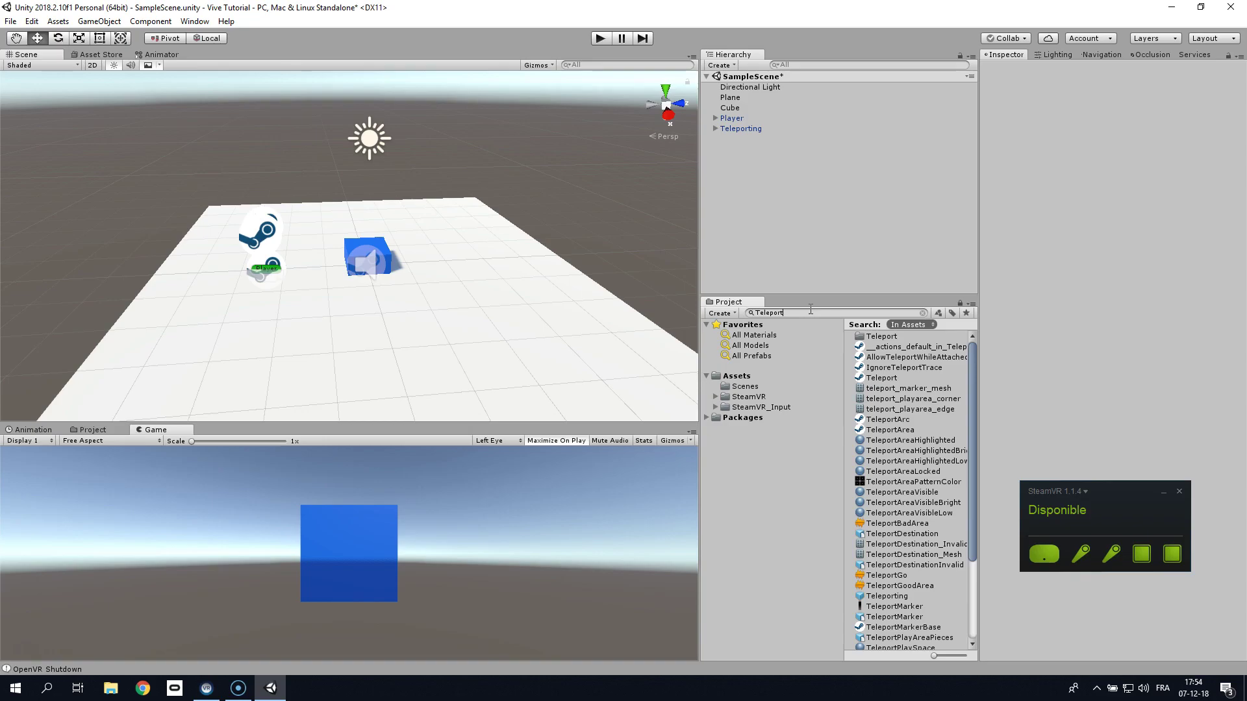
{"action": "type", "text": " Point"}
{"action": "left_click_drag", "start_coordinate": [799, 234], "coordinate": [398, 205]}
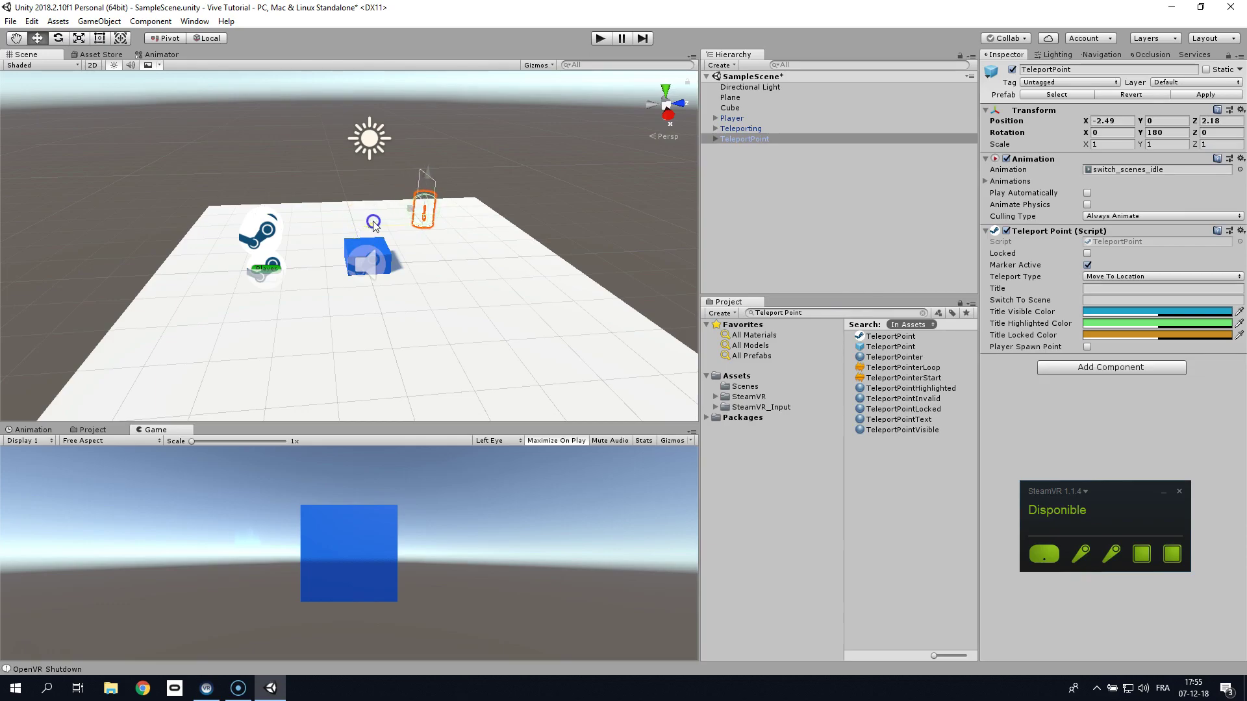
Duplicate the teleport point three times, spreading copies (1) to (3) around the blue cube
{"action": "key", "text": "ctrl+d"}
{"action": "left_click_drag", "start_coordinate": [371, 225], "coordinate": [330, 222]}
{"action": "key", "text": "ctrl+d"}
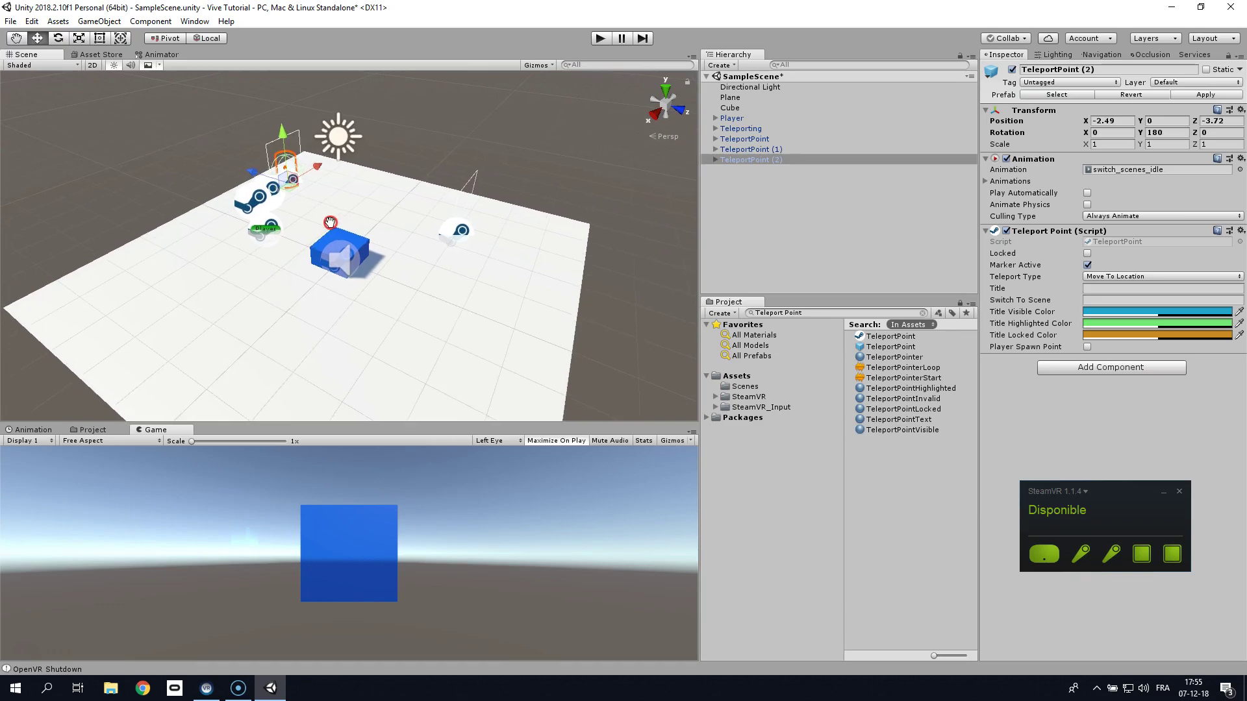
{"action": "left_click_drag", "start_coordinate": [313, 176], "coordinate": [128, 290]}
{"action": "left_click_drag", "start_coordinate": [228, 270], "coordinate": [450, 259], "text": "alt"}
{"action": "key", "text": "ctrl+d"}
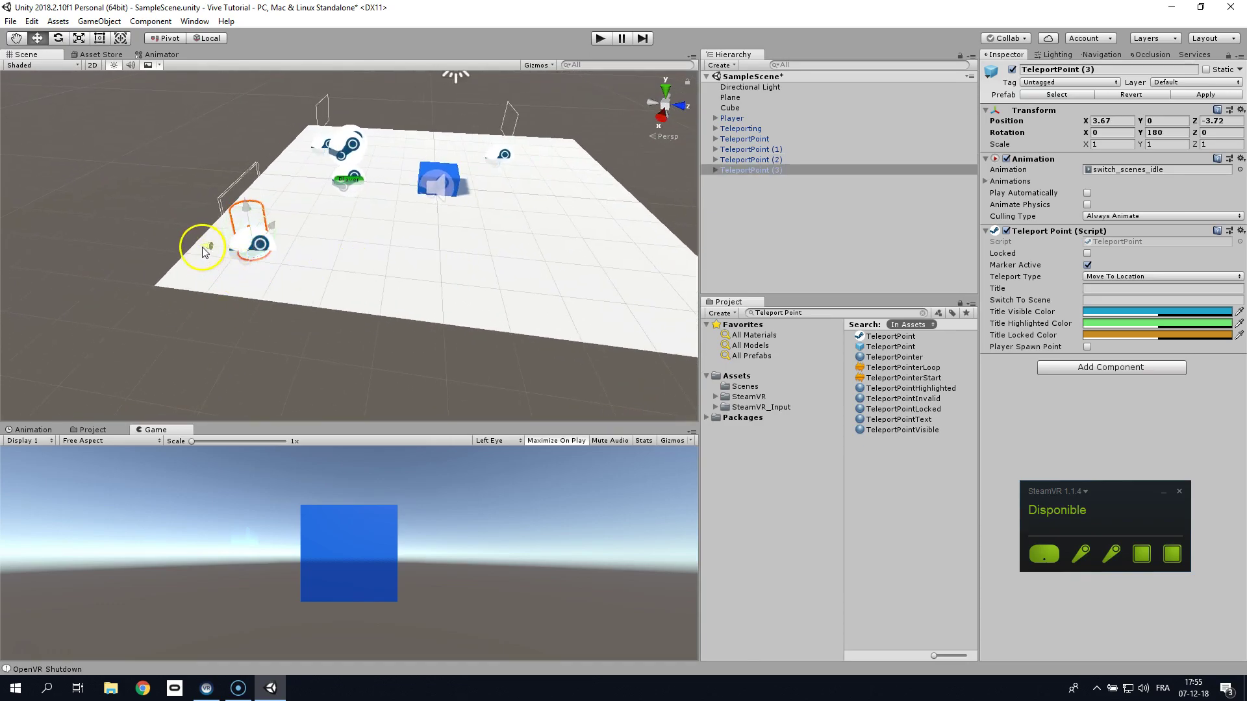
{"action": "left_click_drag", "start_coordinate": [201, 247], "coordinate": [503, 295]}
Duplicate the BLUE material in Assets and rename the copy RED
{"action": "left_click", "coordinate": [736, 375]}
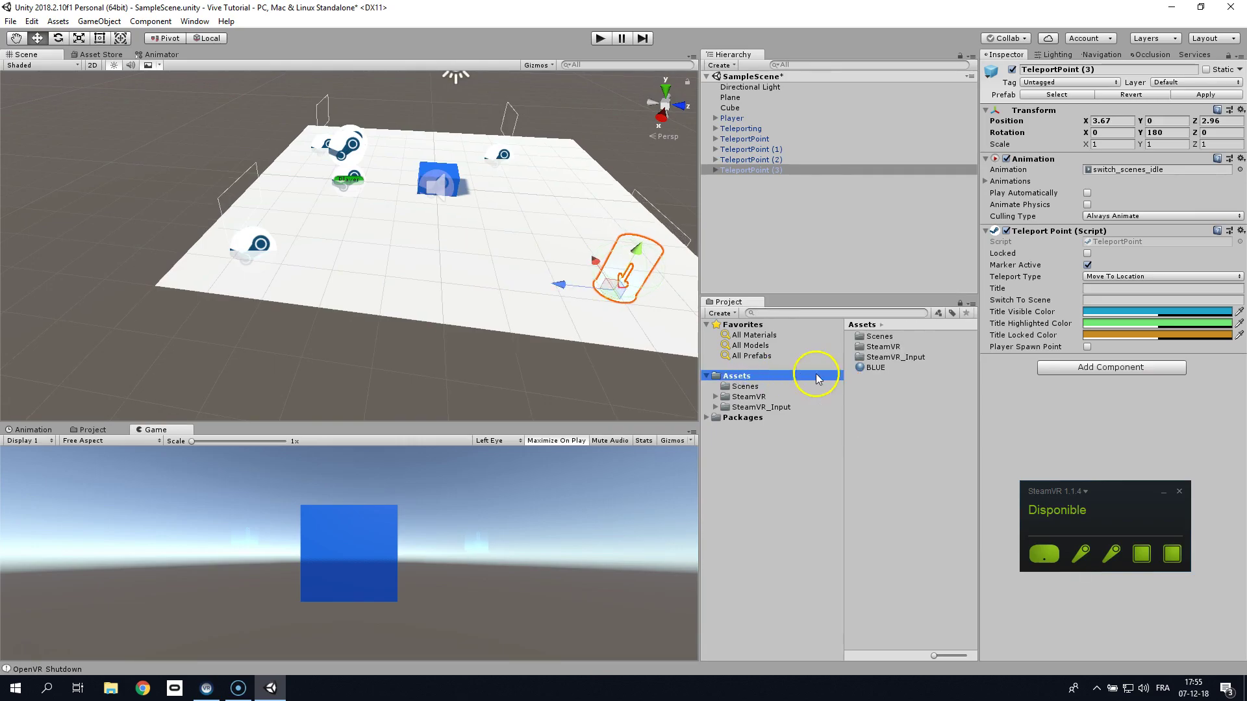
{"action": "left_click", "coordinate": [877, 367]}
{"action": "key", "text": "ctrl+d"}
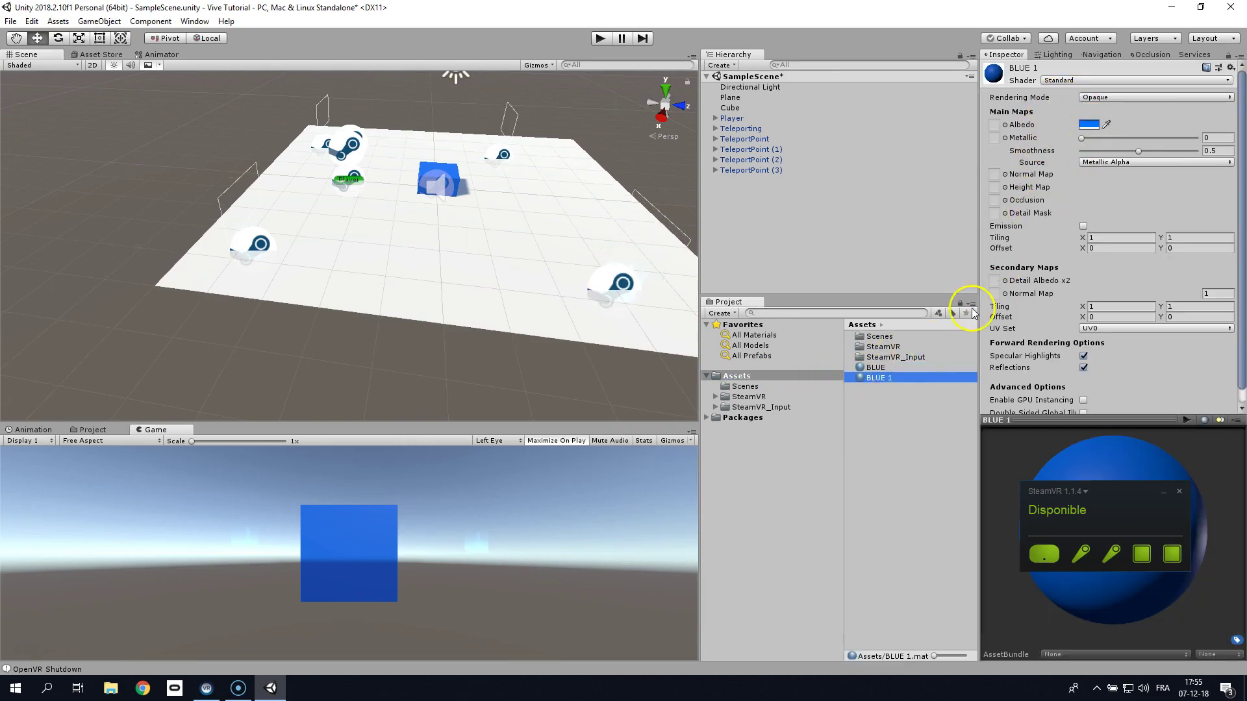
{"action": "left_click", "coordinate": [878, 378]}
{"action": "type", "text": "RED"}
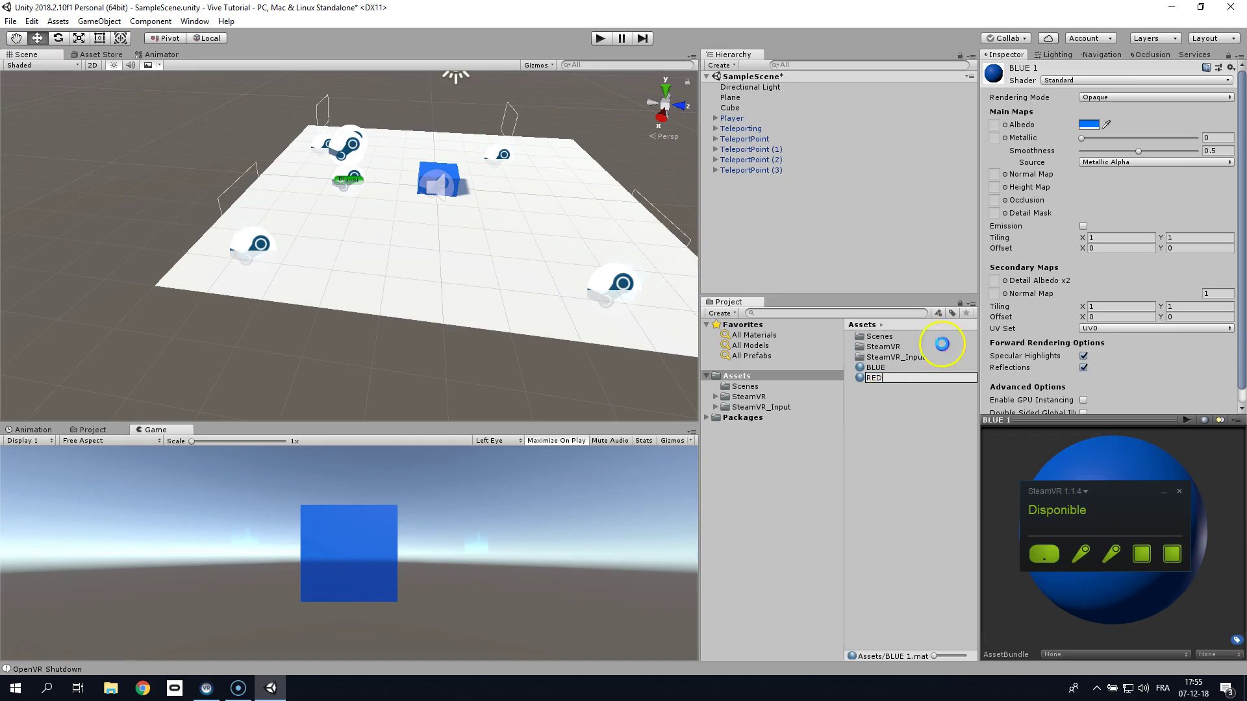
{"action": "key", "text": "Return"}
Set RED's albedo to red-orange FF4400, apply it to the floor plane, and enter Play mode
{"action": "left_click", "coordinate": [1086, 125]}
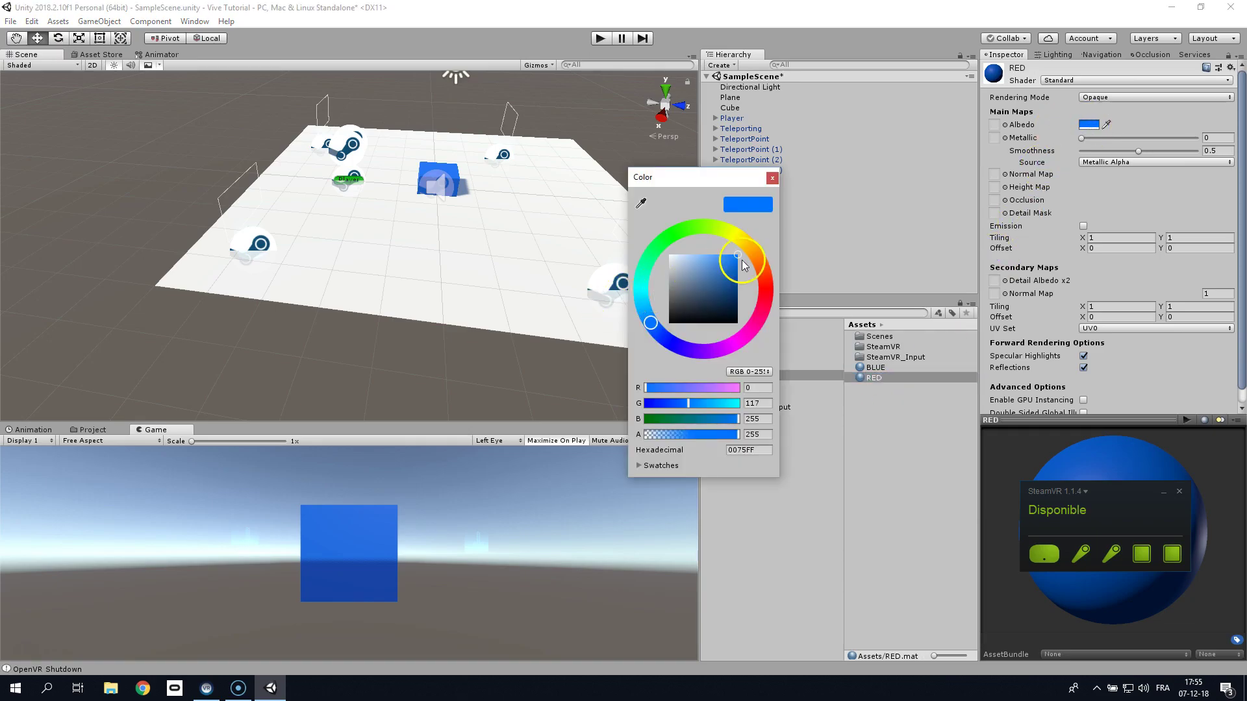
{"action": "left_click_drag", "start_coordinate": [744, 265], "coordinate": [758, 276]}
{"action": "left_click", "coordinate": [772, 178]}
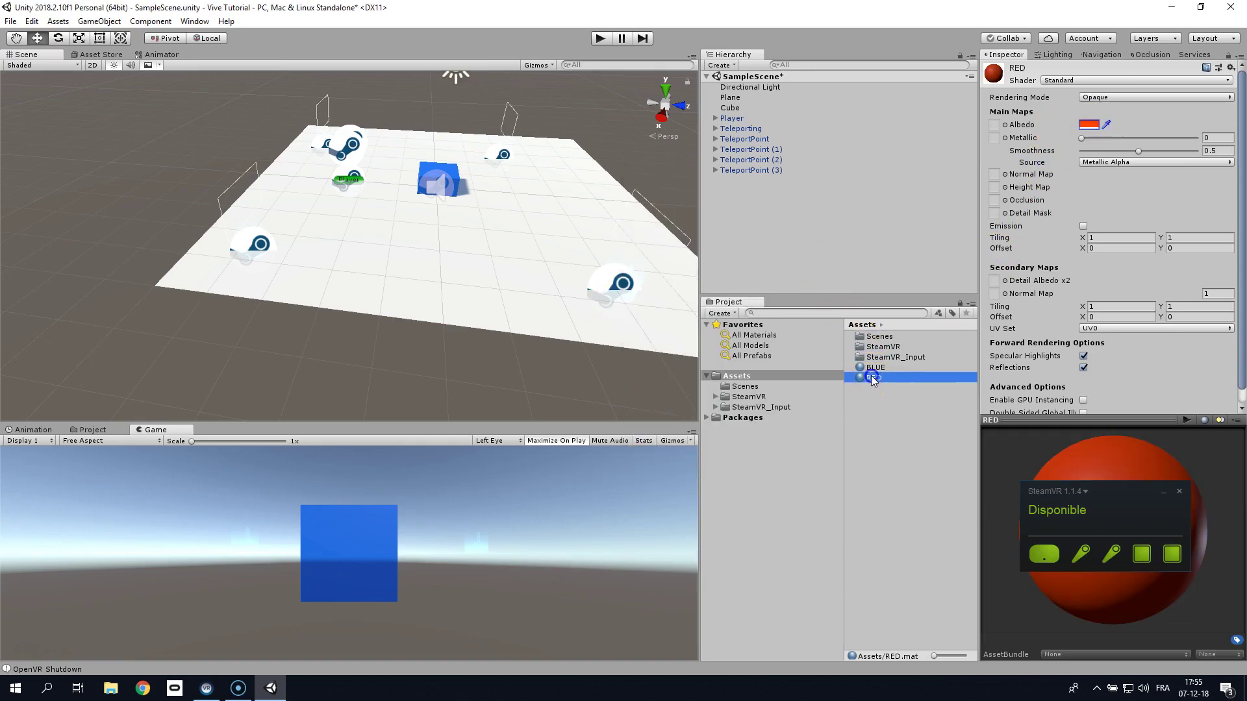
{"action": "left_click_drag", "start_coordinate": [873, 380], "coordinate": [530, 273]}
{"action": "left_click", "coordinate": [602, 39]}
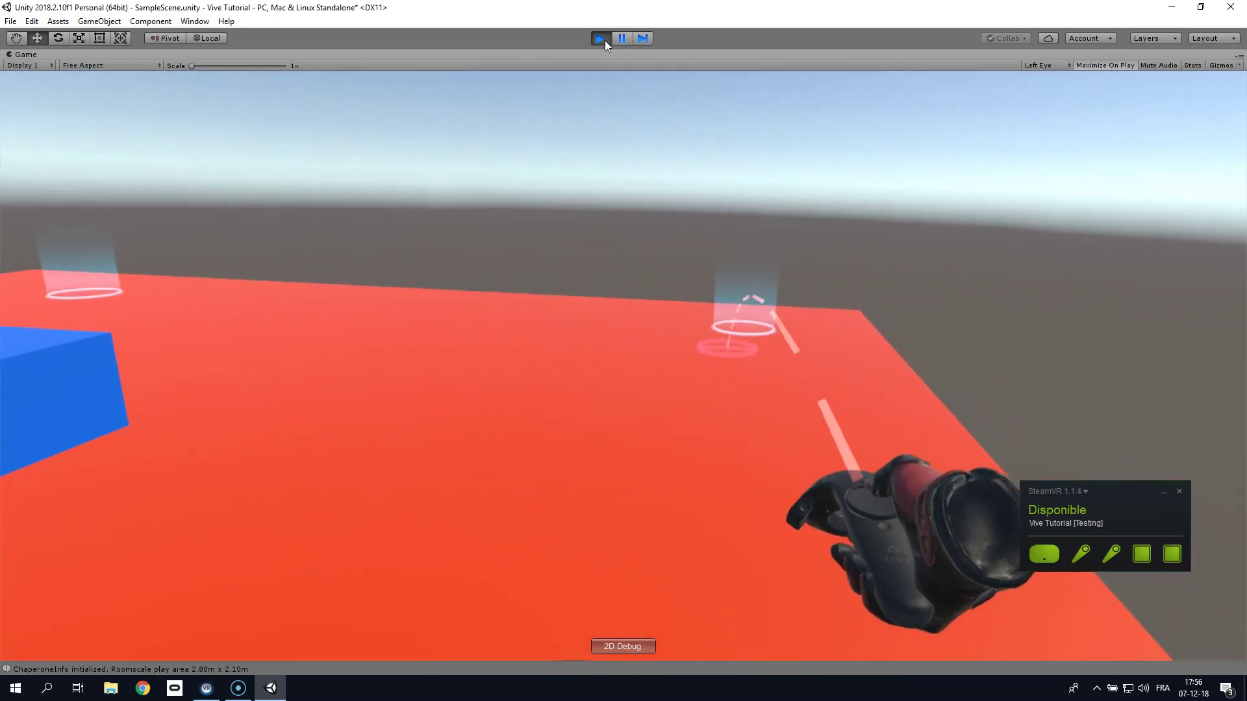
Stop play mode after testing the teleport points to return to the scene editor
{"action": "left_click", "coordinate": [601, 39]}
Create a new Plane at position 0,0,0, raised to Y 0.06 and scaled to about 0.35
{"action": "right_click", "coordinate": [743, 202]}
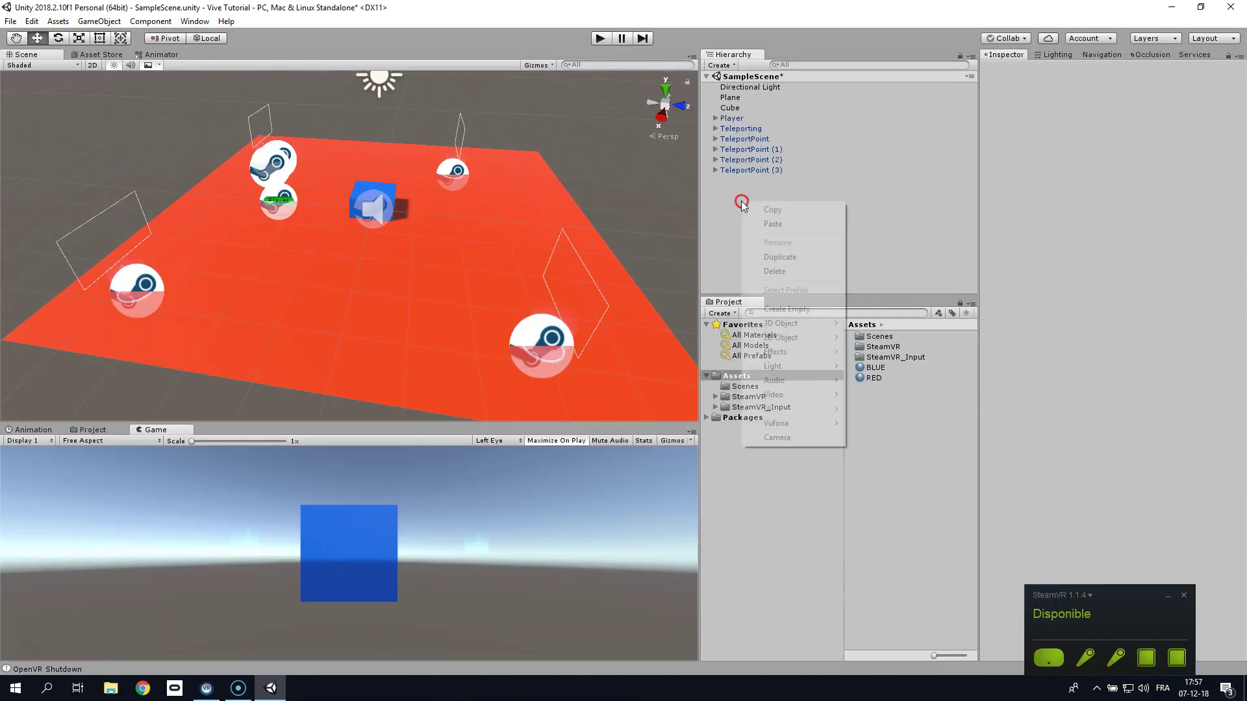
{"action": "mouse_move", "coordinate": [788, 323]}
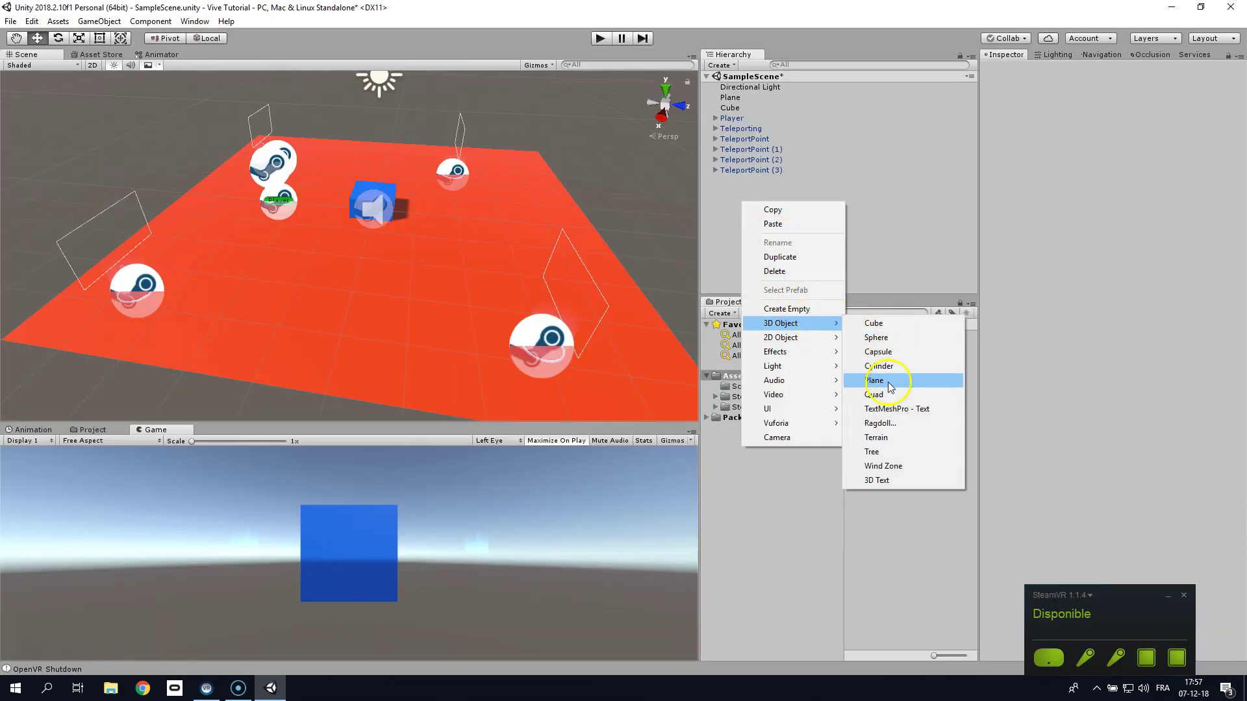
{"action": "left_click", "coordinate": [870, 380]}
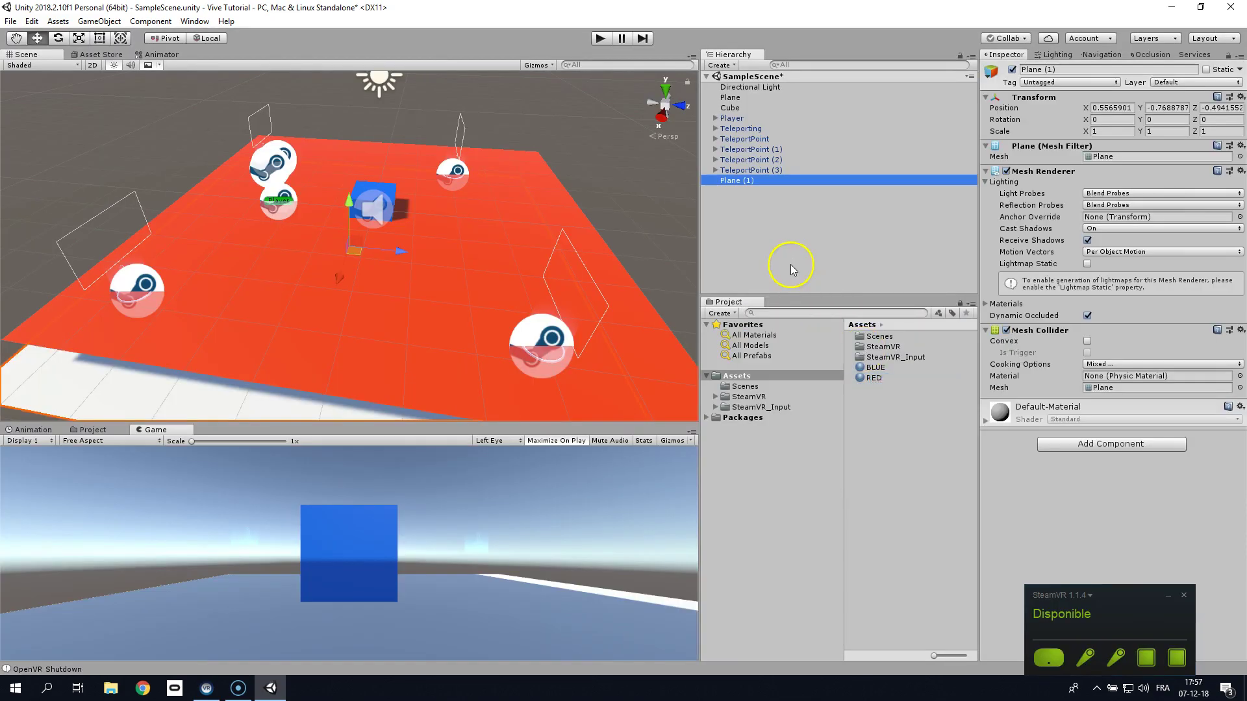
{"action": "left_click", "coordinate": [1114, 108]}
{"action": "type", "text": "0"}
{"action": "key", "text": "Tab"}
{"action": "type", "text": "0"}
{"action": "key", "text": "Tab"}
{"action": "type", "text": "0"}
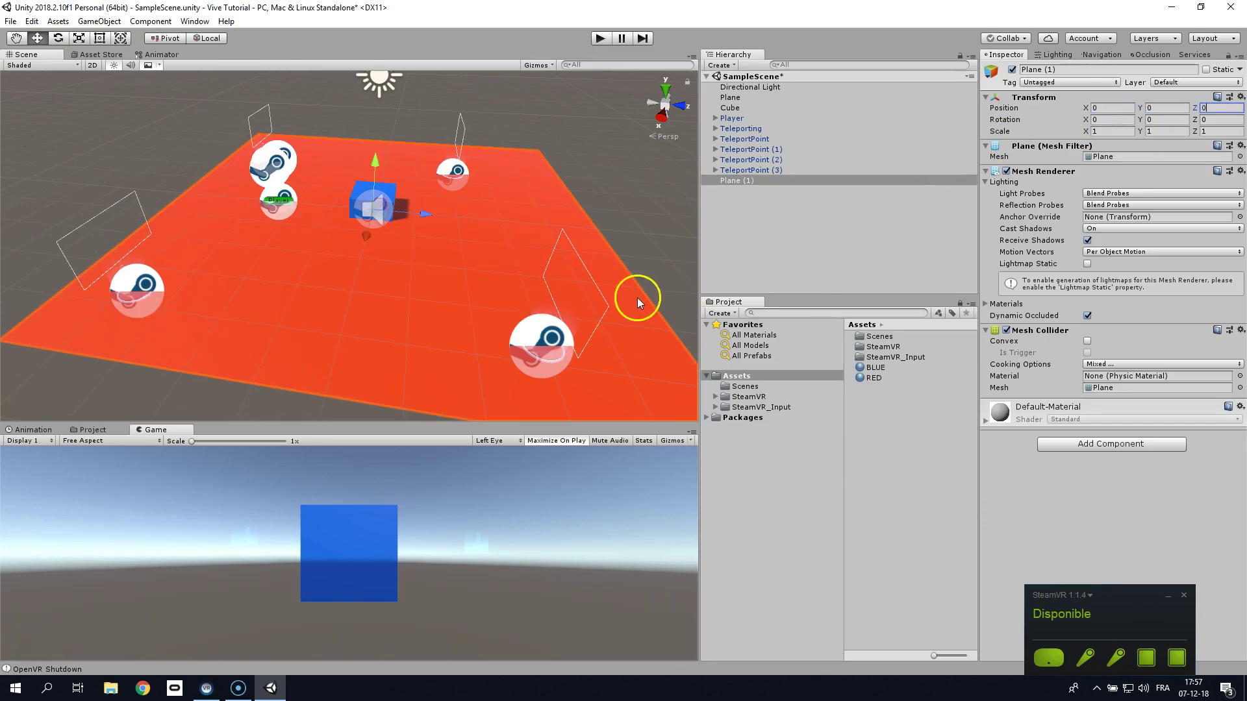
{"action": "left_click_drag", "start_coordinate": [388, 166], "coordinate": [377, 169]}
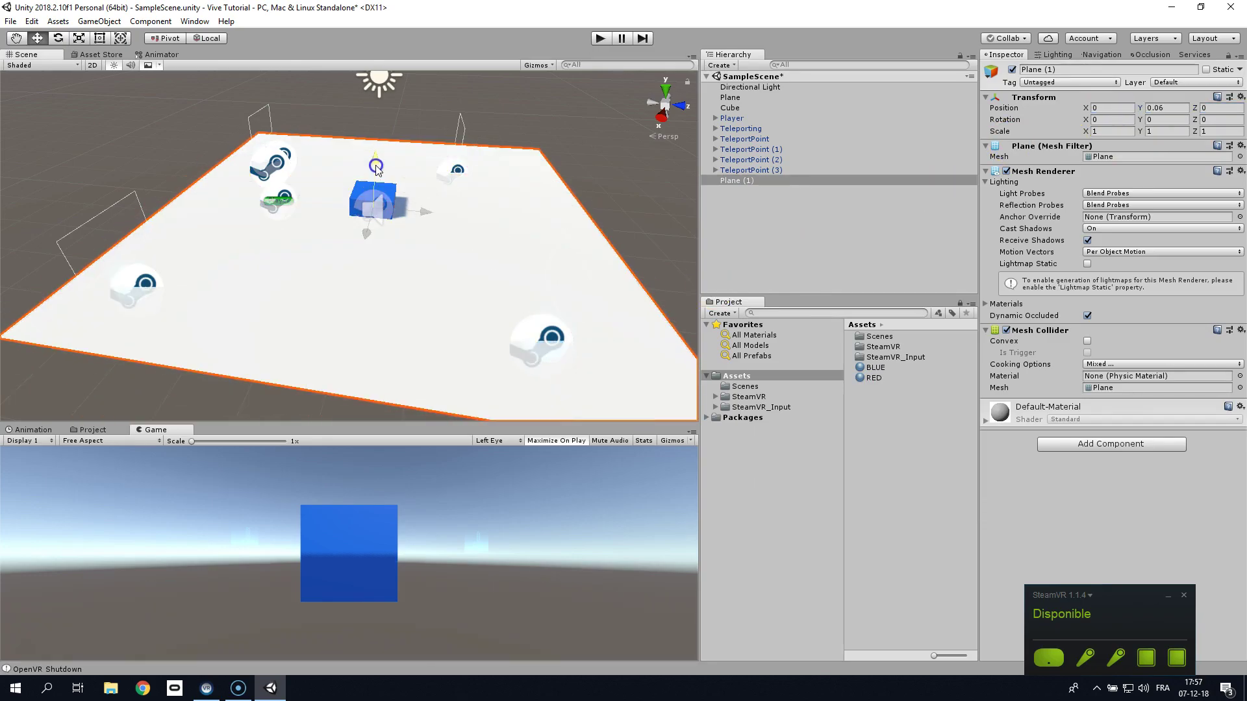
{"action": "mouse_move", "coordinate": [371, 217]}
{"action": "left_mouse_down"}
{"action": "mouse_move", "coordinate": [338, 235]}
{"action": "mouse_move", "coordinate": [368, 212]}
{"action": "left_mouse_up"}
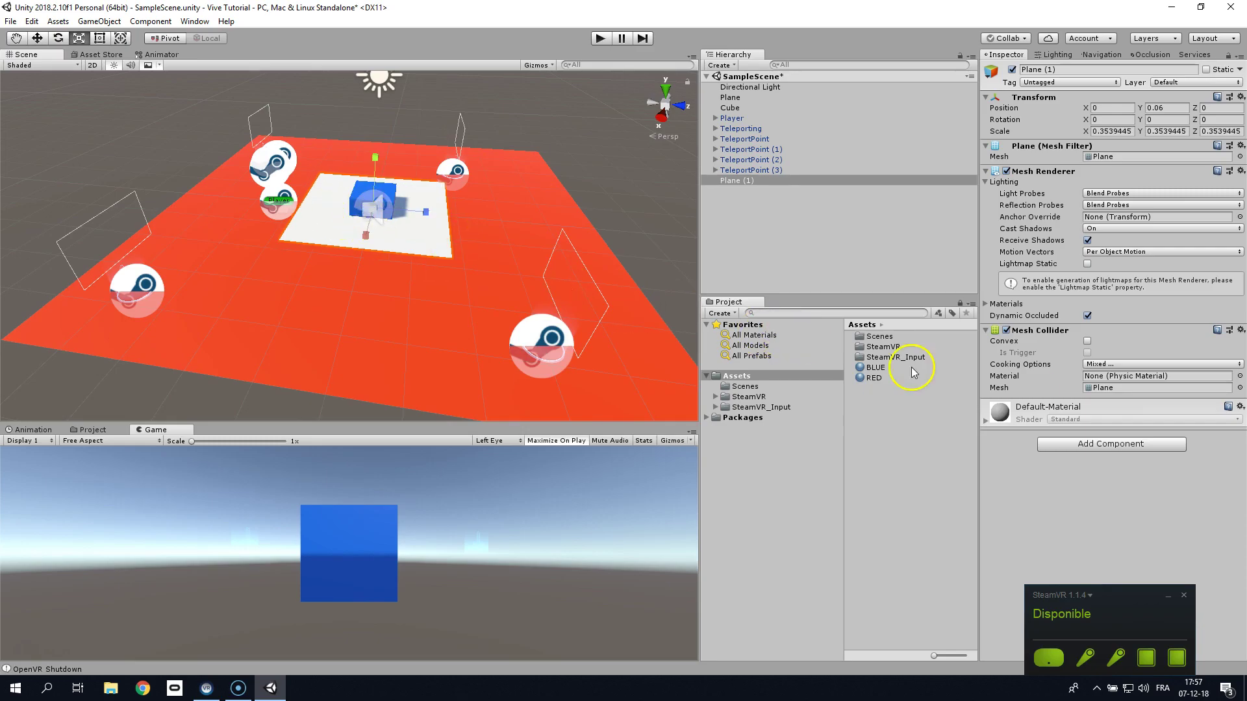
Add a Teleport Area component to the small plane and enter Play mode
{"action": "left_click", "coordinate": [1126, 444]}
{"action": "type", "text": "Telepo"}
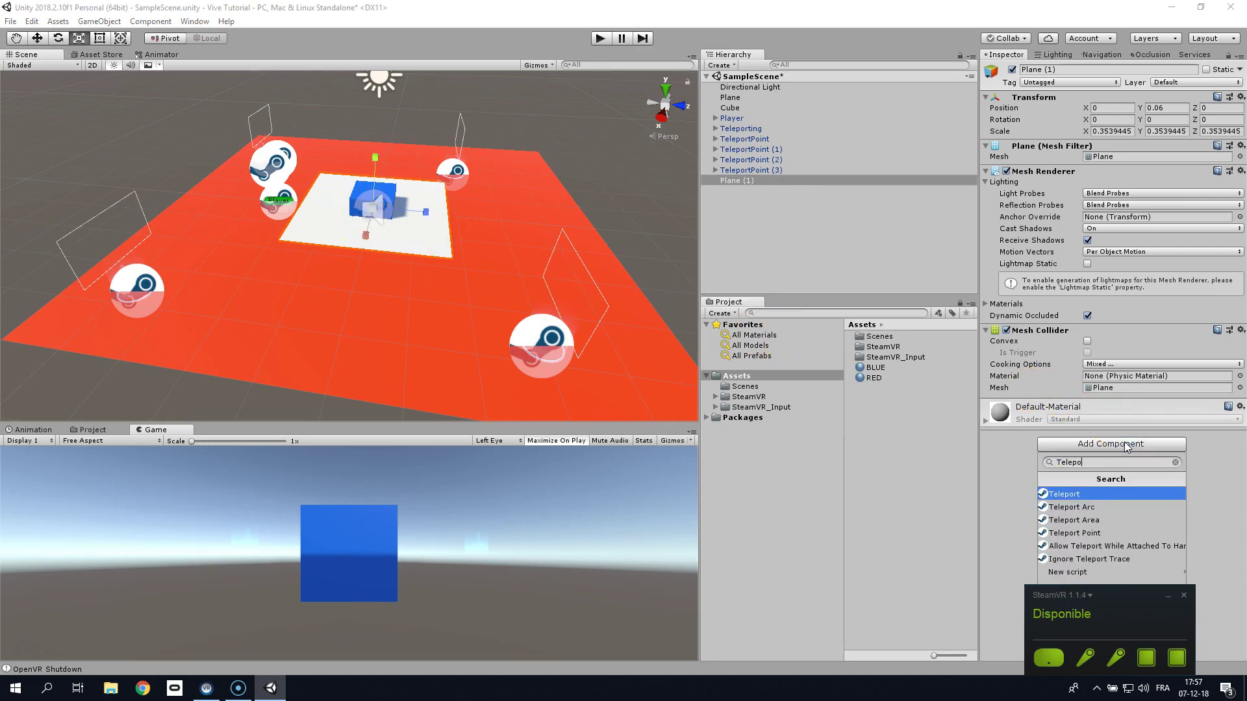
{"action": "type", "text": "rt Area"}
{"action": "key", "text": "Return"}
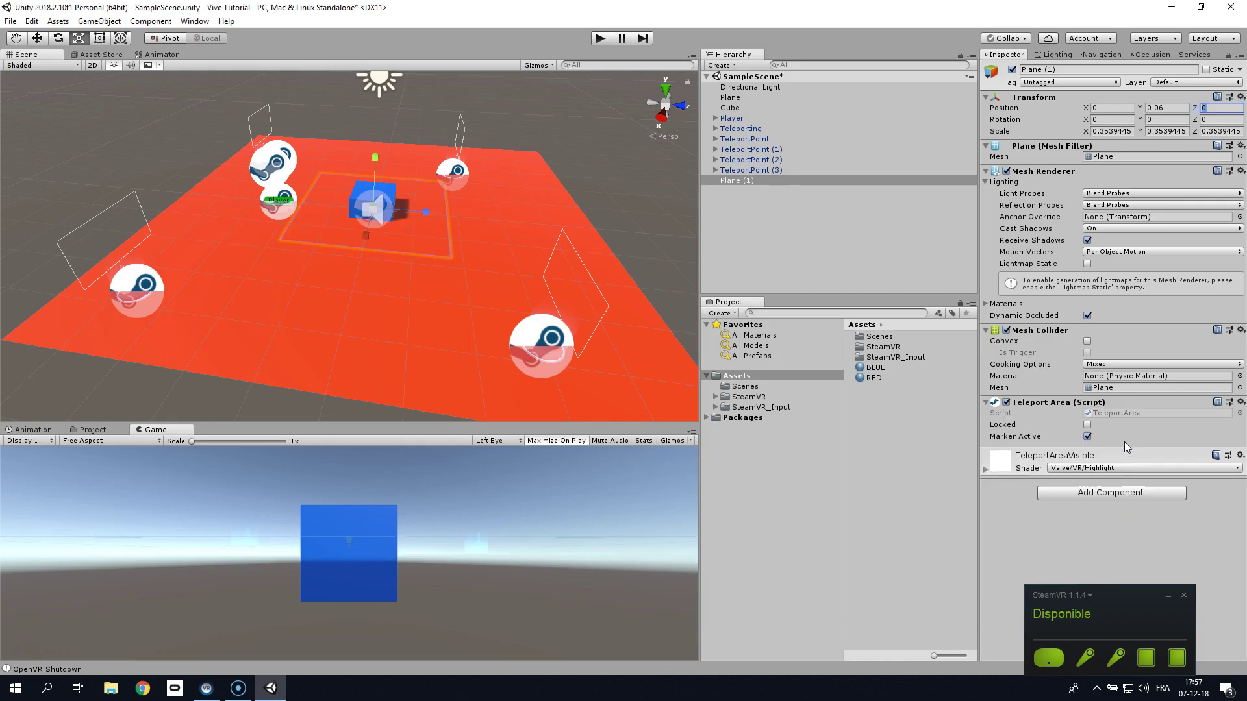
{"action": "left_click", "coordinate": [599, 38]}
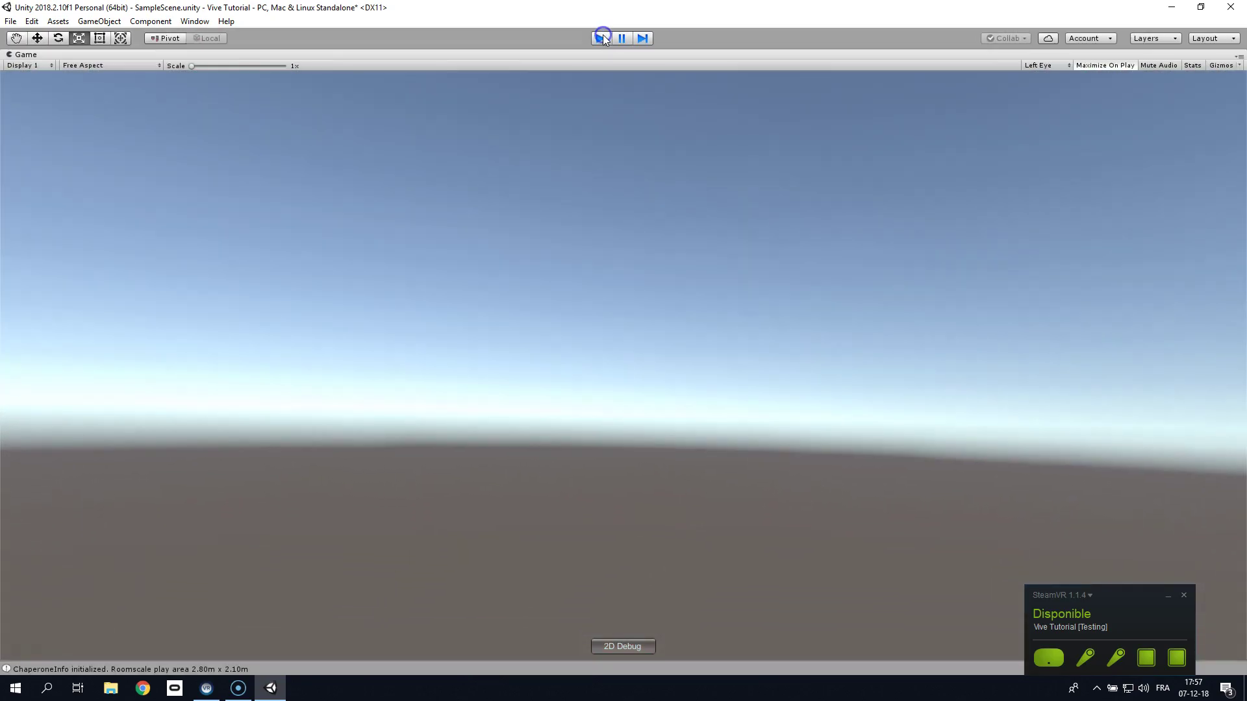
{"action": "left_click", "coordinate": [600, 38]}
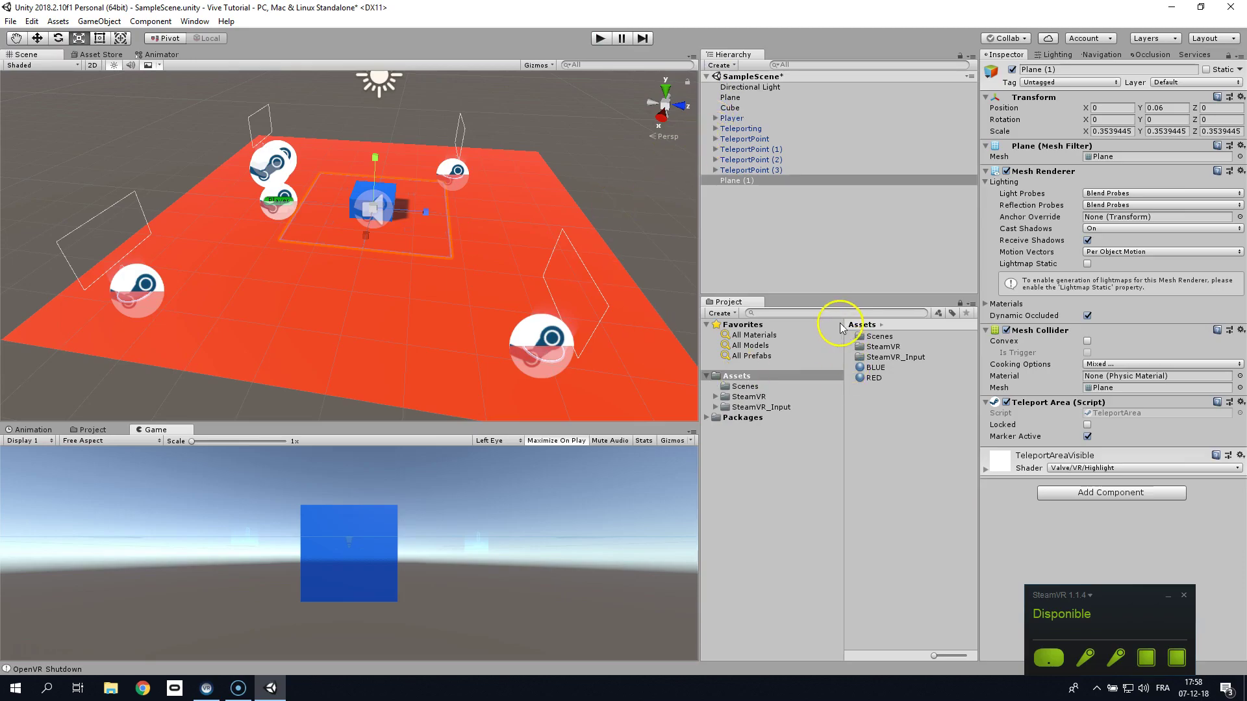
{"action": "left_click", "coordinate": [780, 269]}
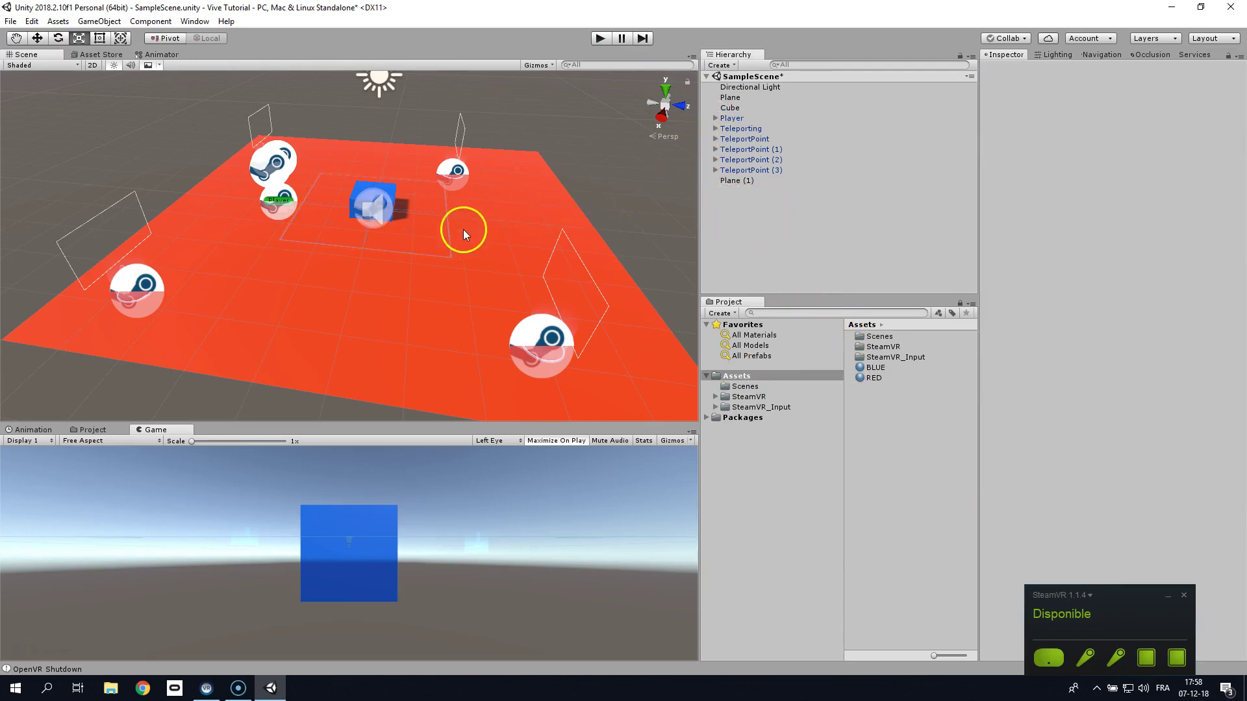
Create a new Cube, shrink it, and set it on top of the blue cube
{"action": "scroll", "coordinate": [462, 229], "scroll_direction": "up", "scroll_amount": 2}
{"action": "right_click", "coordinate": [734, 198]}
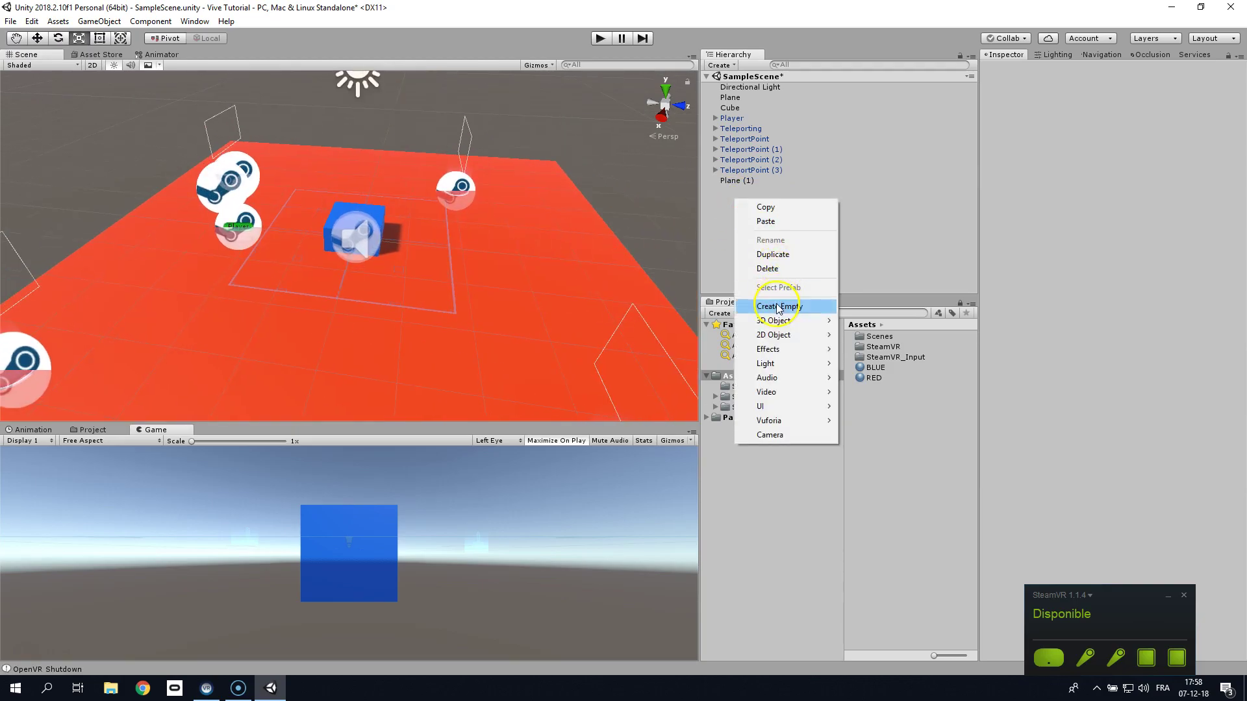
{"action": "mouse_move", "coordinate": [776, 321]}
{"action": "left_click", "coordinate": [871, 322]}
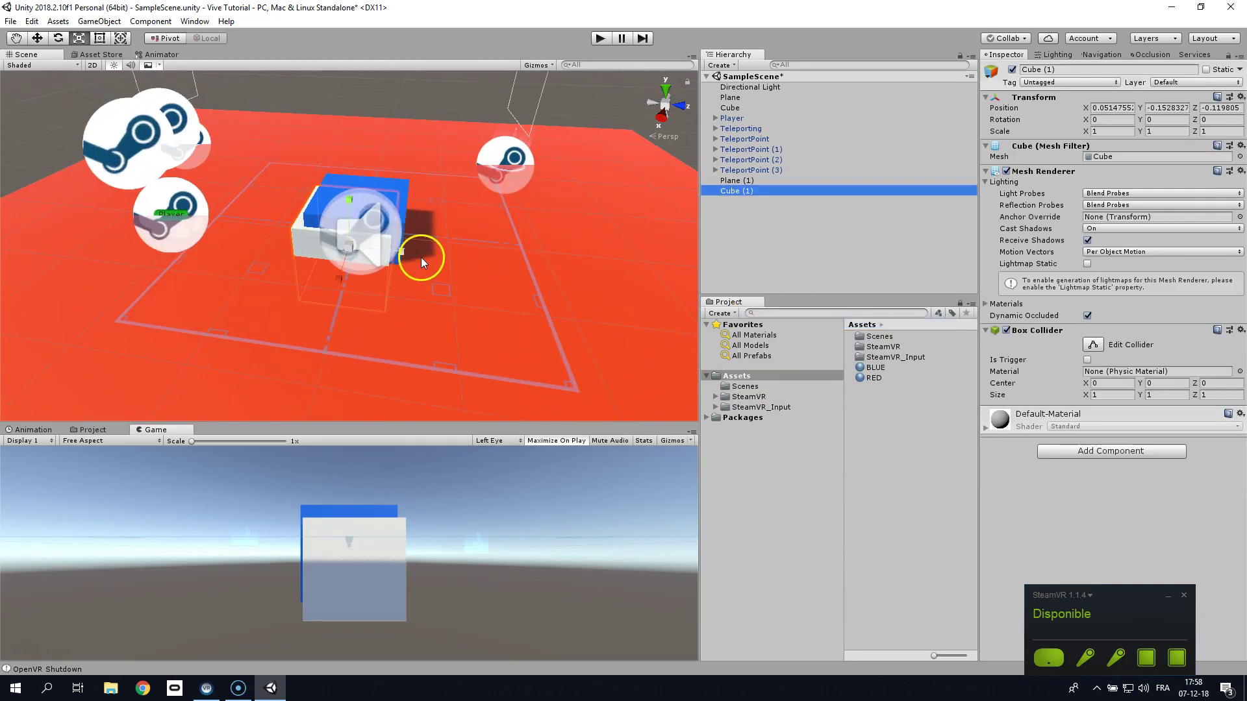
{"action": "left_click_drag", "start_coordinate": [420, 257], "coordinate": [321, 199]}
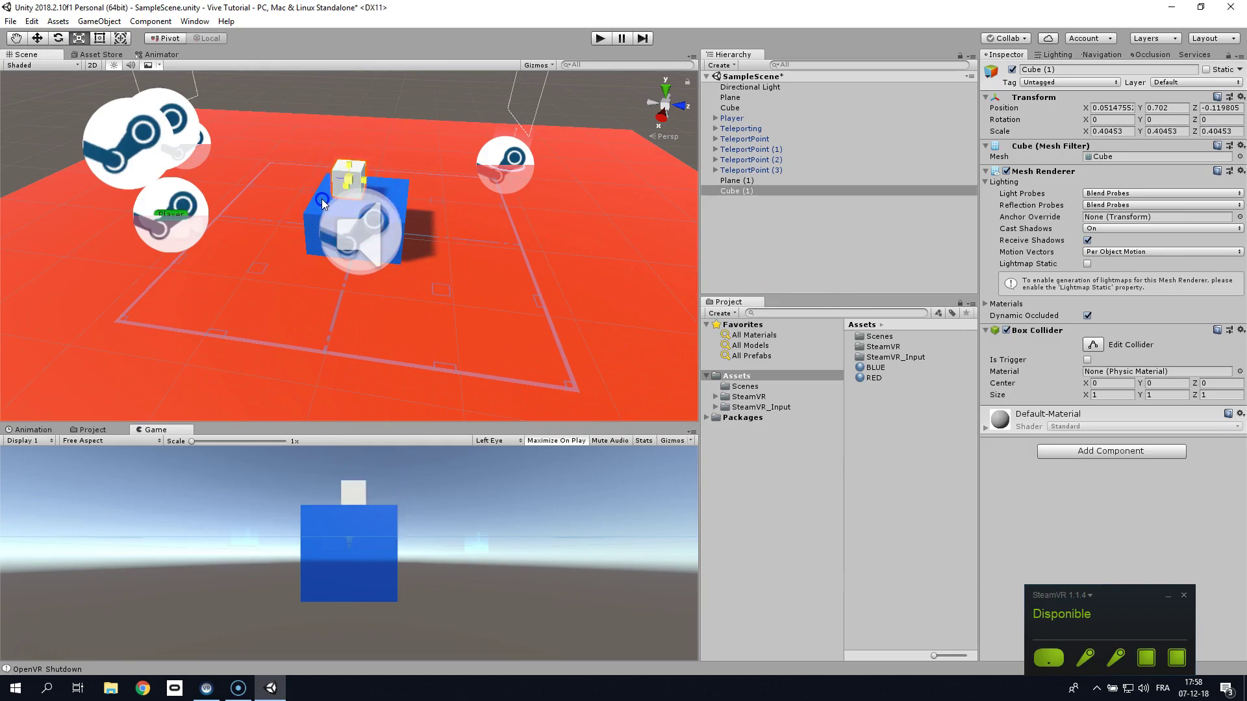
{"action": "scroll", "coordinate": [354, 138], "scroll_direction": "up", "scroll_amount": 5}
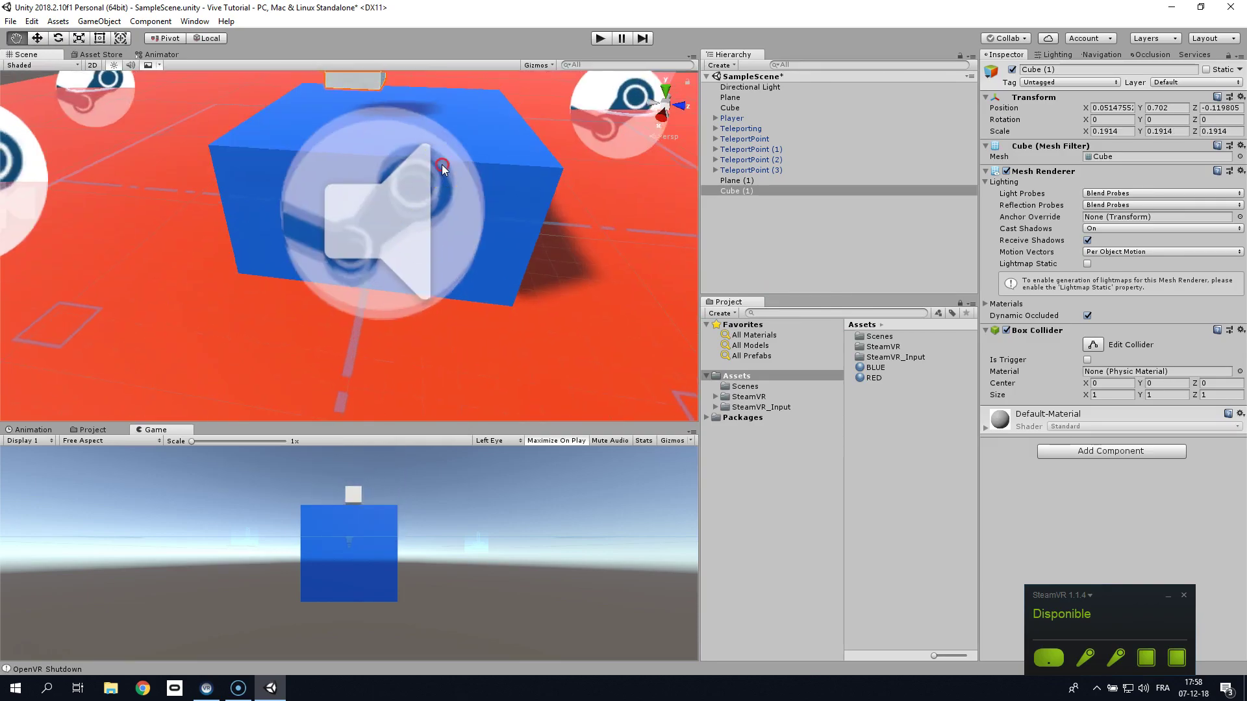
{"action": "middle_click_drag", "start_coordinate": [438, 162], "coordinate": [443, 297]}
{"action": "left_click_drag", "start_coordinate": [329, 232], "coordinate": [338, 252]}
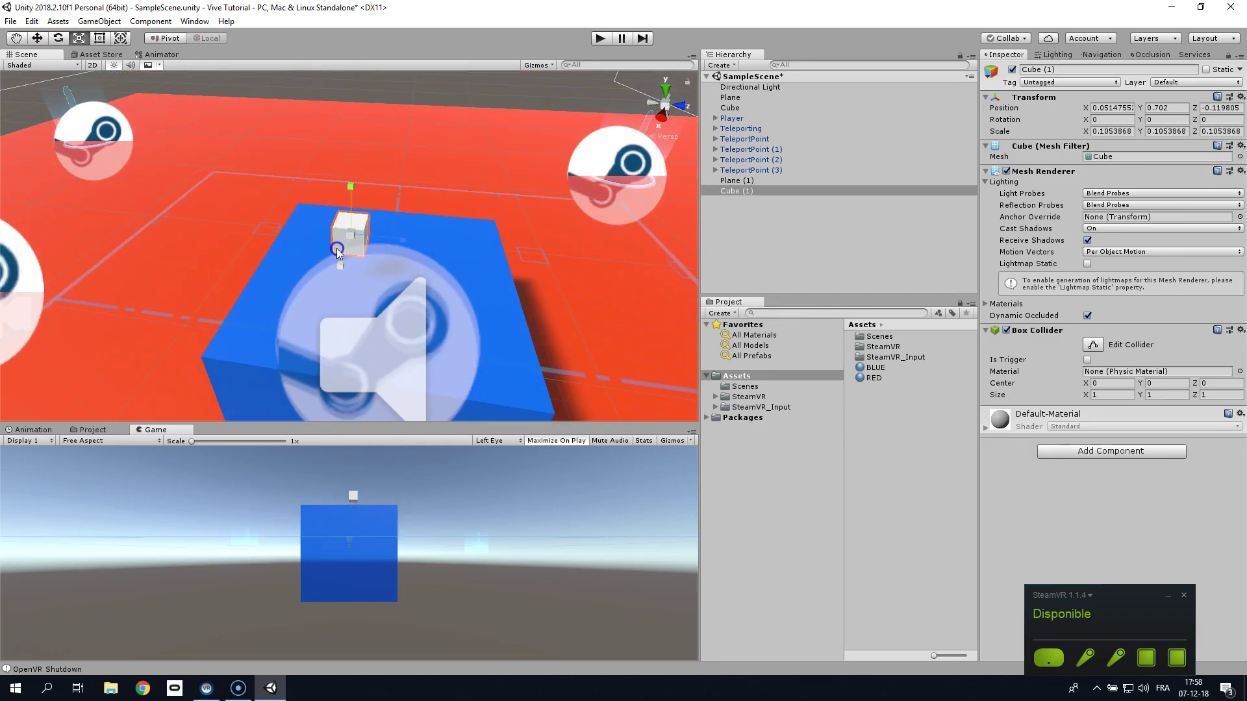
Add Interactable and Throwable components to the small cube
{"action": "left_click", "coordinate": [1089, 454]}
{"action": "type", "text": "Intera"}
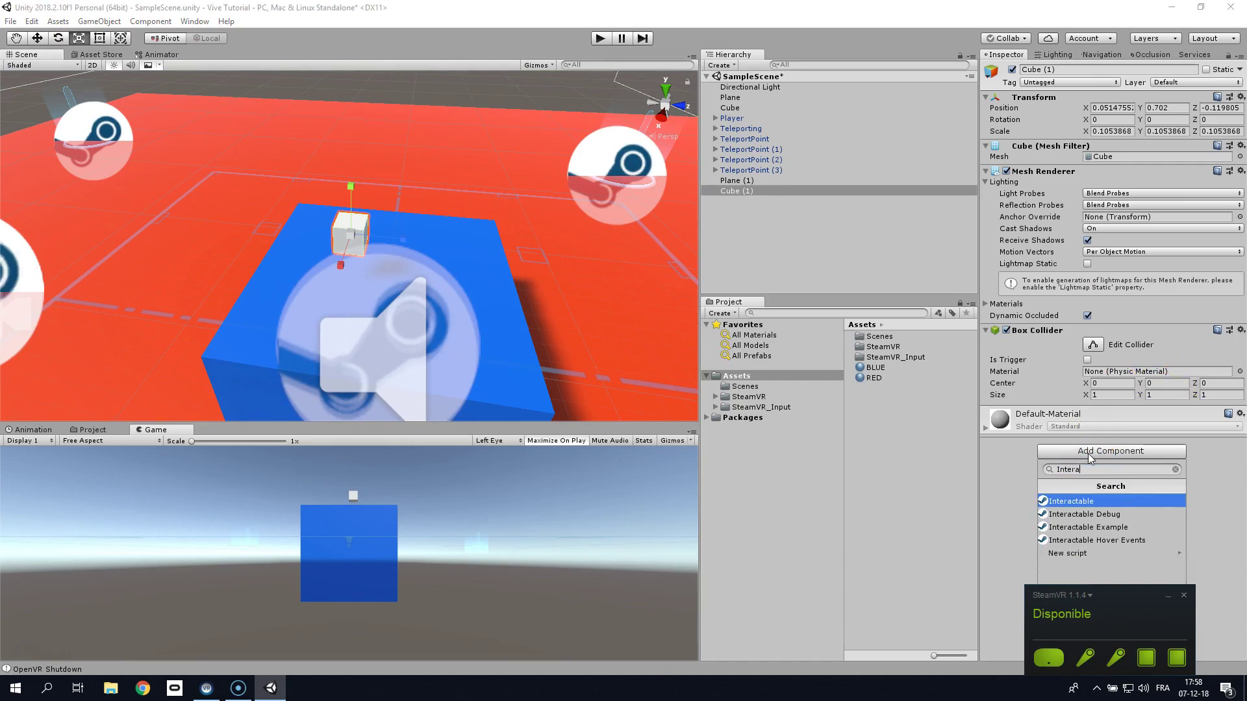
{"action": "key", "text": "Return"}
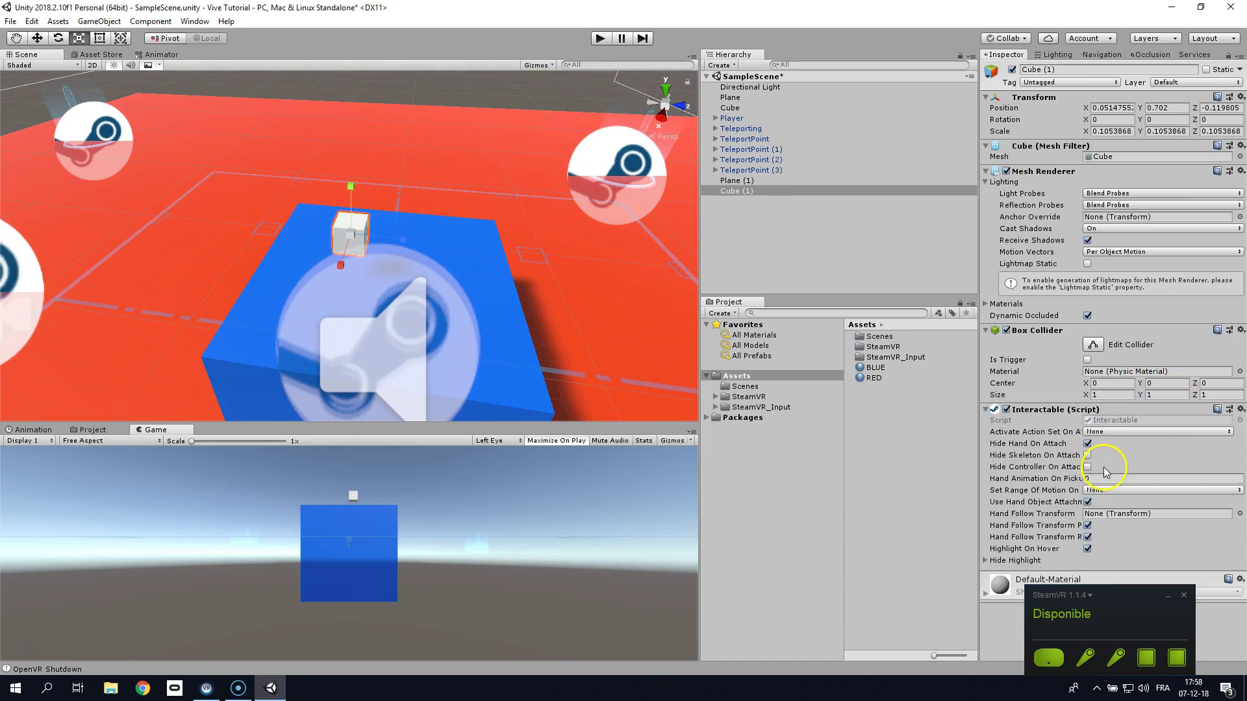
{"action": "left_click_drag", "start_coordinate": [1108, 598], "coordinate": [917, 654]}
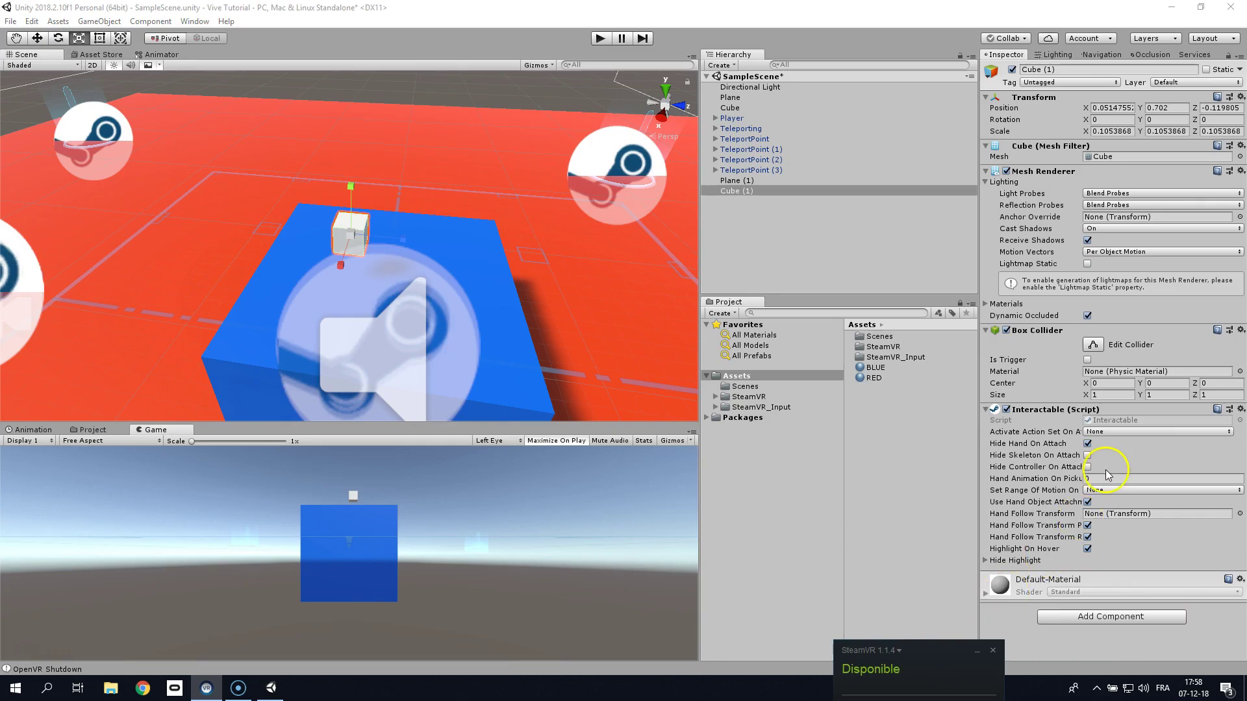
{"action": "left_click", "coordinate": [1069, 617]}
{"action": "type", "text": "Throw"}
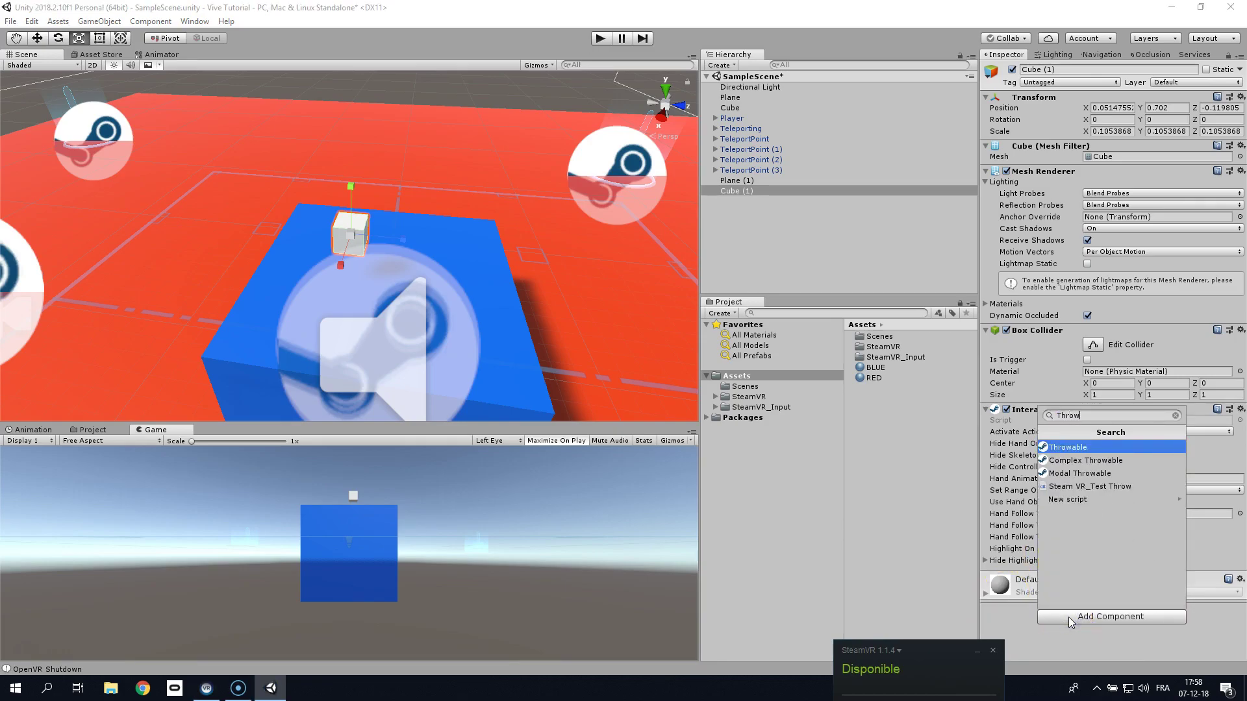
{"action": "key", "text": "Return"}
Duplicate Cube (1), move the copy to the right on the blue cube, and duplicate again
{"action": "scroll", "coordinate": [1101, 491], "scroll_direction": "down", "scroll_amount": 5}
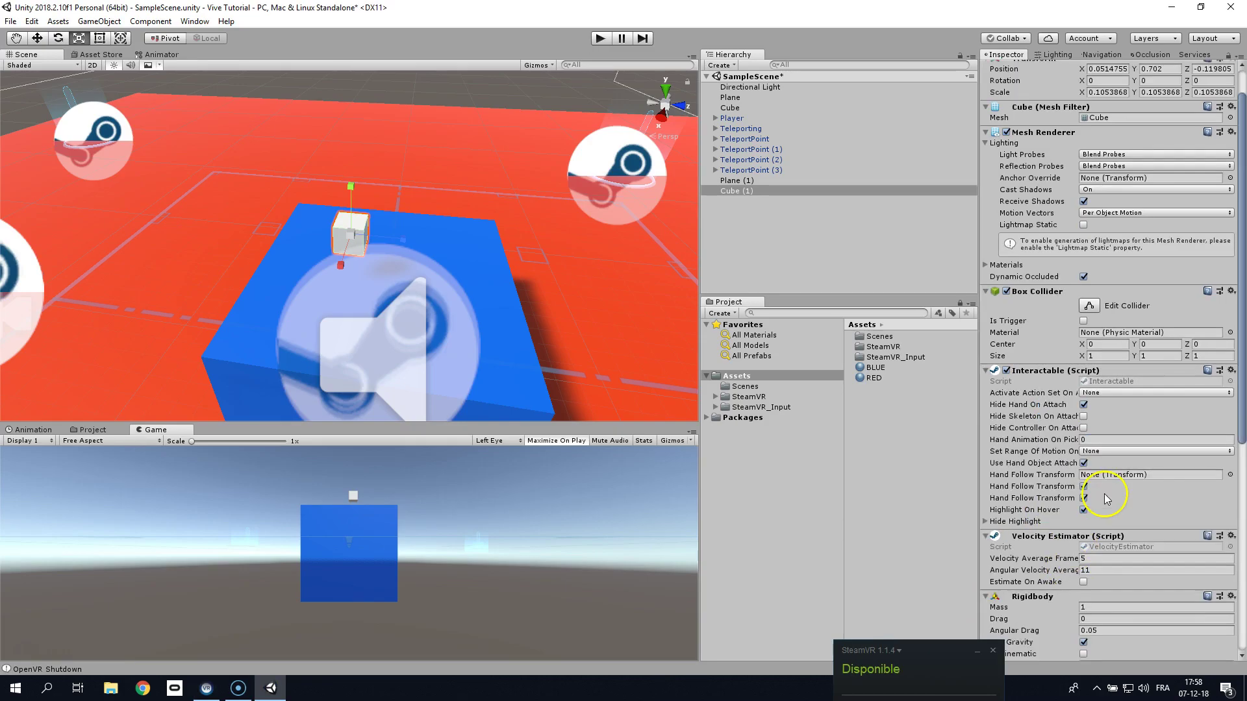
{"action": "scroll", "coordinate": [1113, 414], "scroll_direction": "down", "scroll_amount": 4}
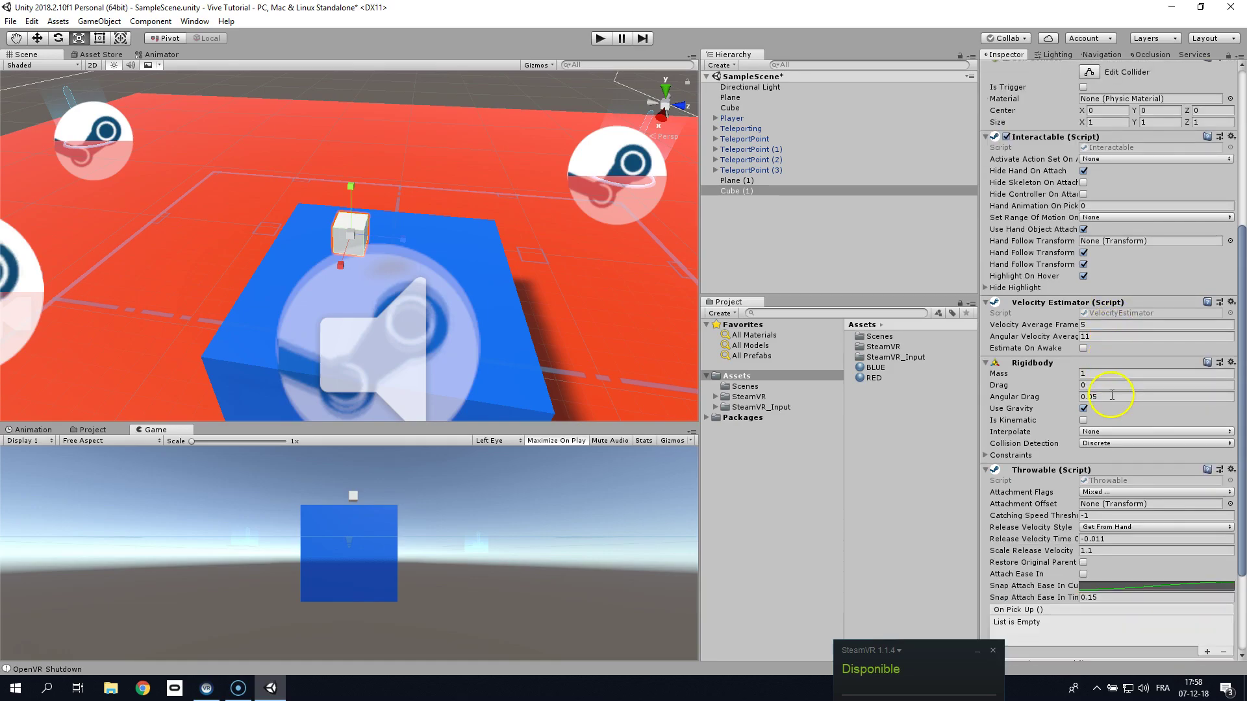
{"action": "scroll", "coordinate": [1063, 416], "scroll_direction": "down", "scroll_amount": 2}
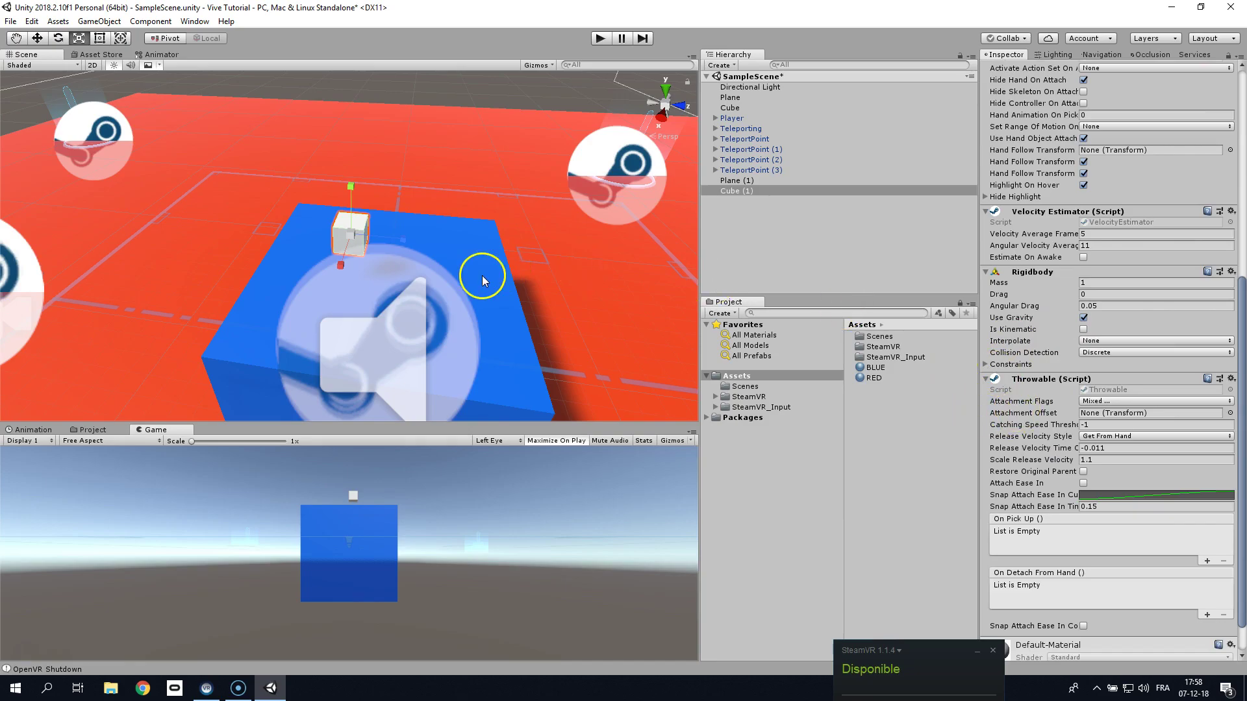
{"action": "left_click", "coordinate": [741, 192]}
{"action": "key", "text": "ctrl+d"}
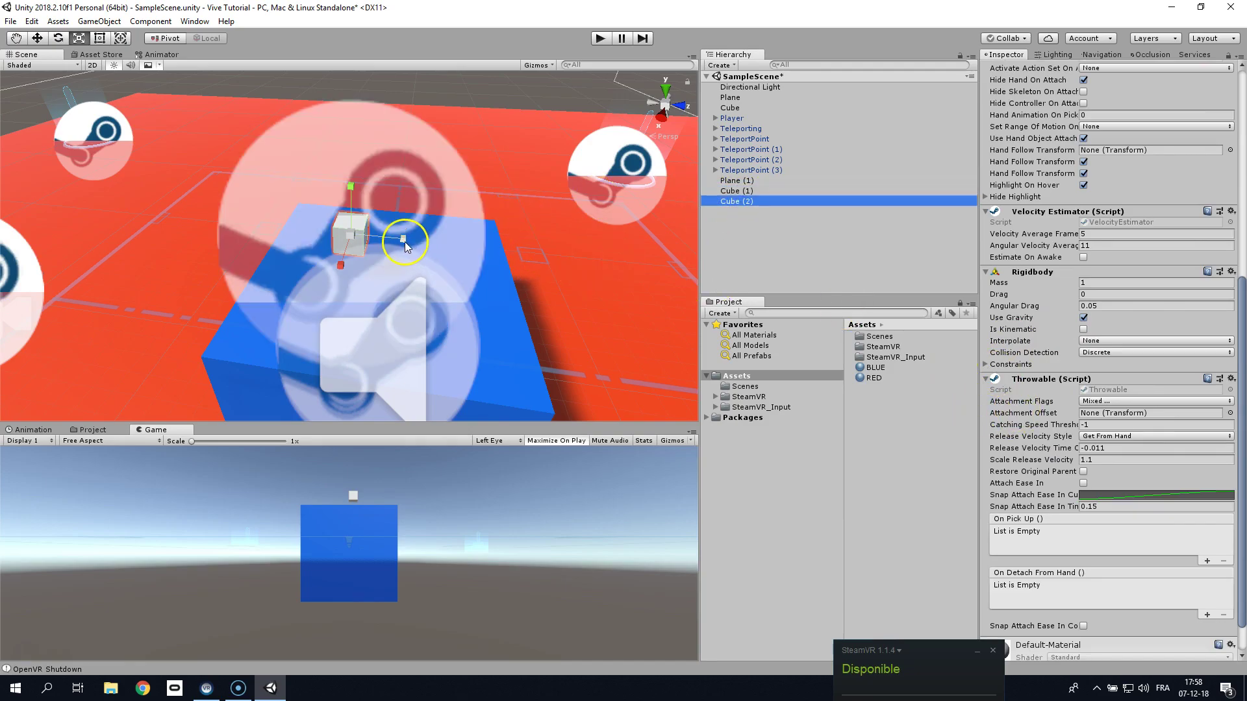
{"action": "left_click_drag", "start_coordinate": [400, 241], "coordinate": [464, 84]}
{"action": "key", "text": "ctrl+d"}
{"action": "key", "text": "ctrl+d"}
{"action": "key", "text": "ctrl+d"}
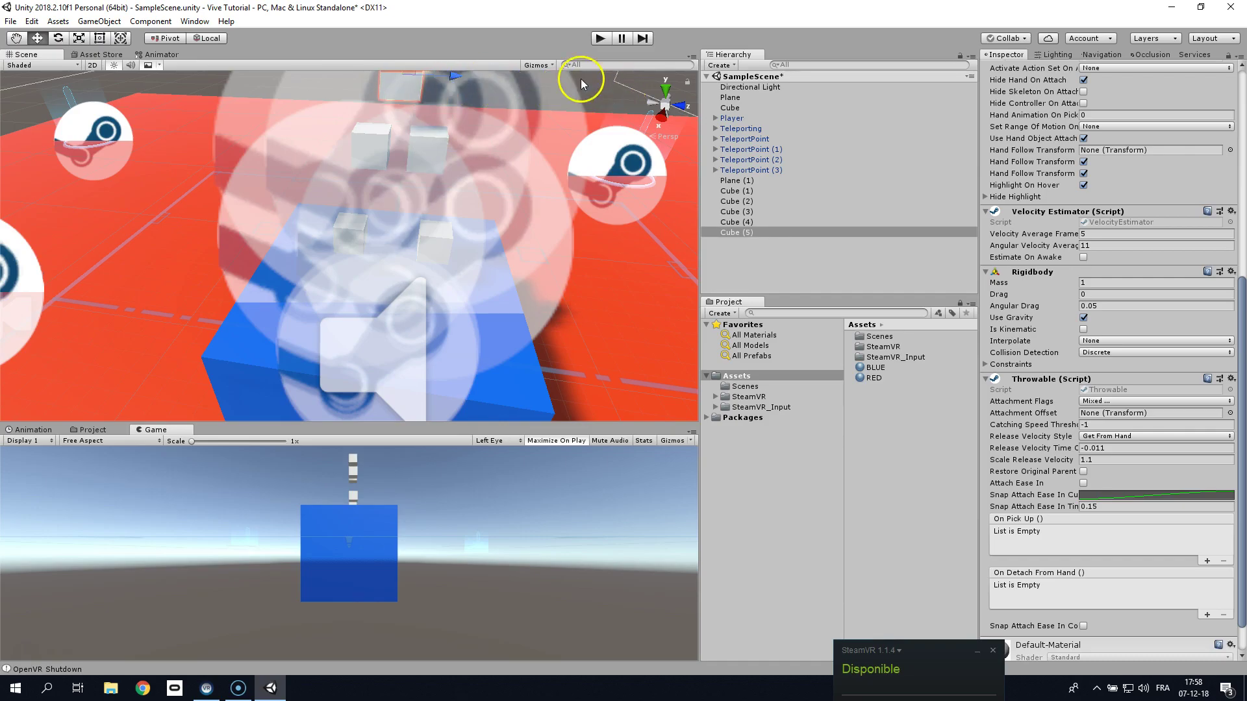
Adjust the Gizmos display settings, select the red floor Plane, and enter Play mode to test the cubes
{"action": "scroll", "coordinate": [557, 174], "scroll_direction": "down", "scroll_amount": 3}
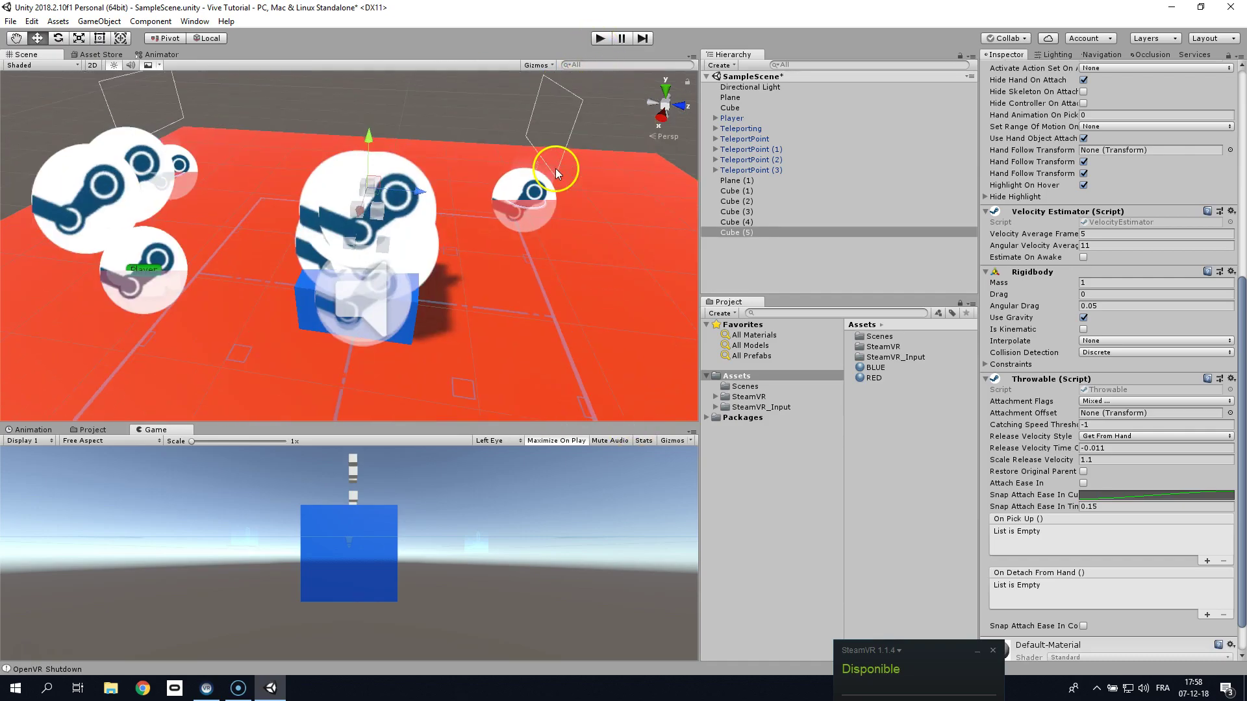
{"action": "scroll", "coordinate": [533, 181], "scroll_direction": "down", "scroll_amount": 5}
{"action": "left_click", "coordinate": [542, 65]}
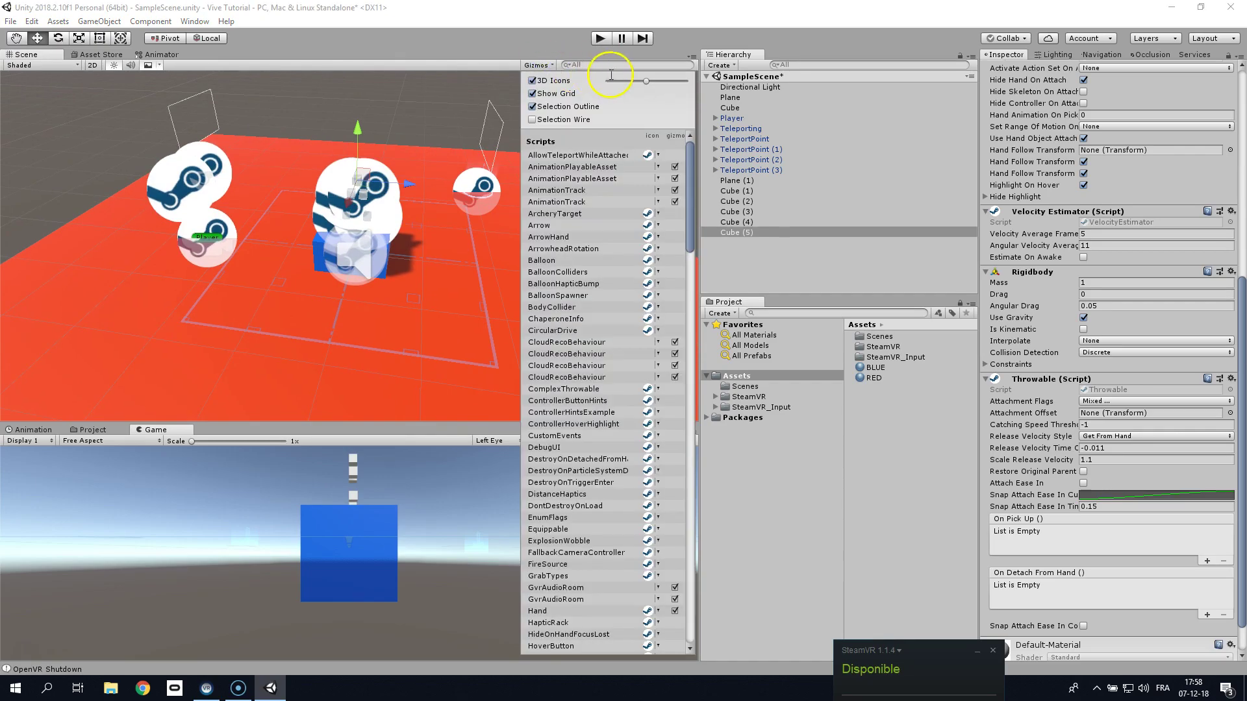
{"action": "left_click", "coordinate": [461, 285]}
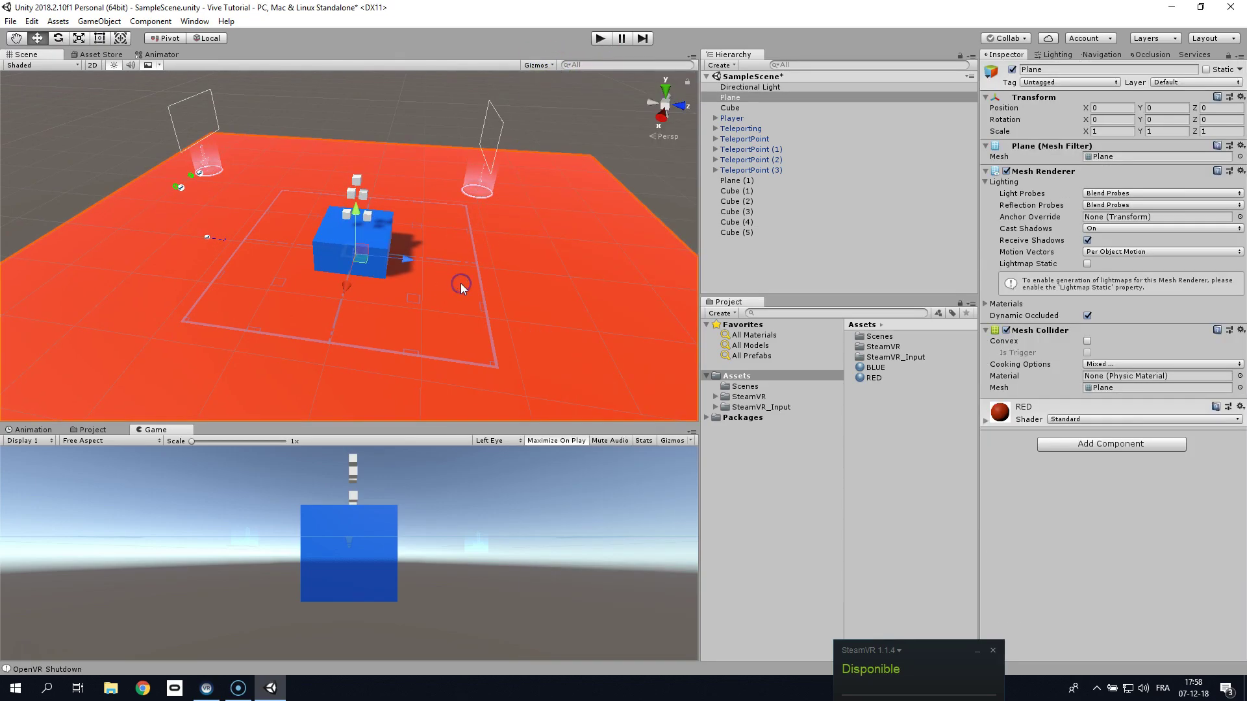
{"action": "left_click", "coordinate": [594, 42]}
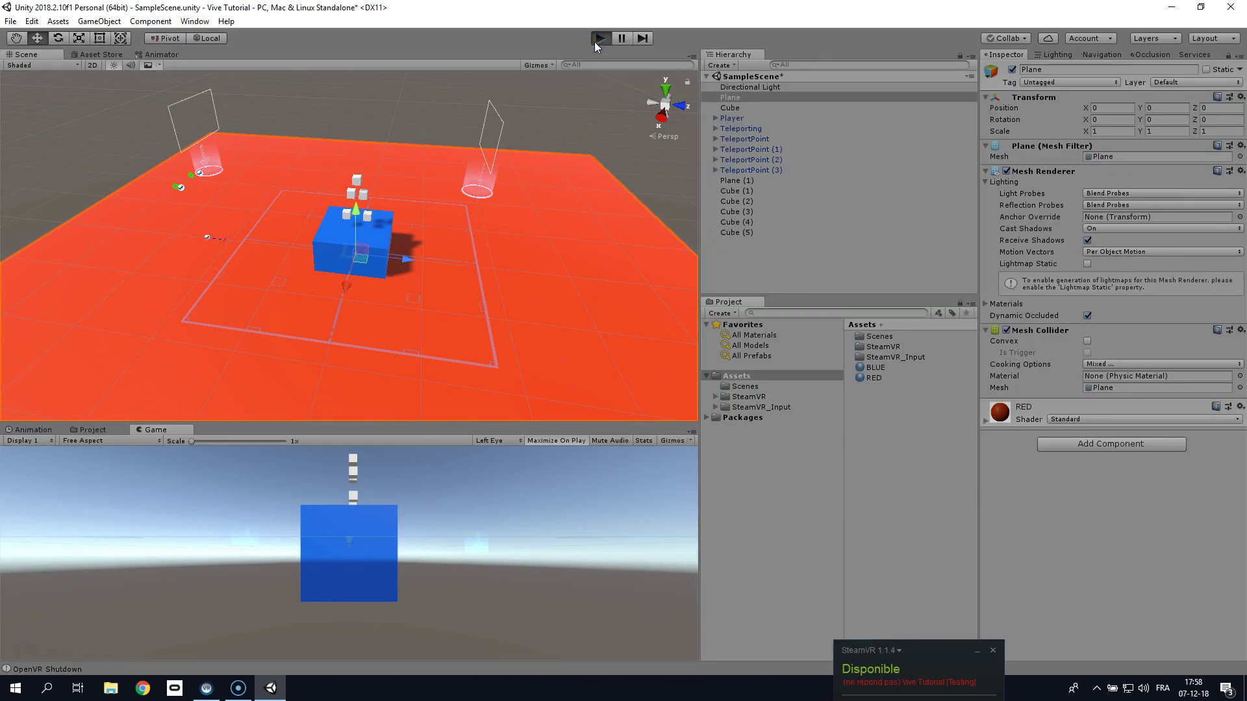